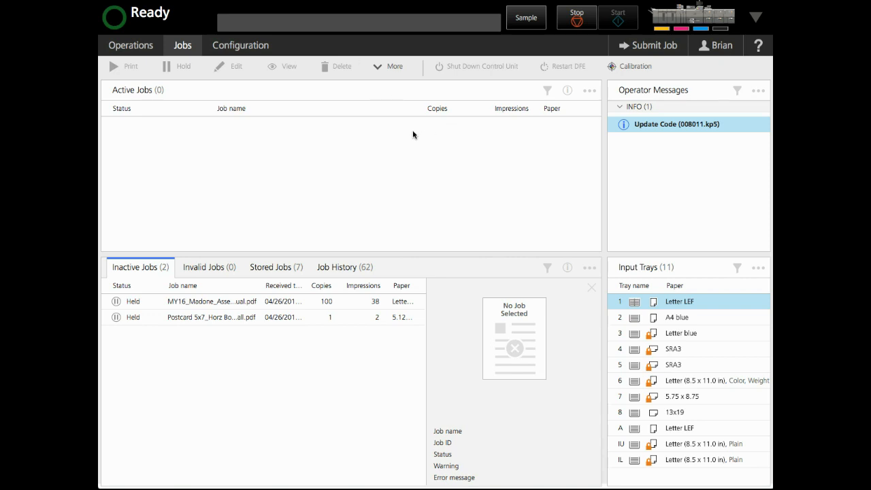
Step: Switch to Finder and submit the Flight simulation and UNC training manual PDFs from aa_demo files to the print server as jobs
{"action": "key", "text": "super+Tab"}
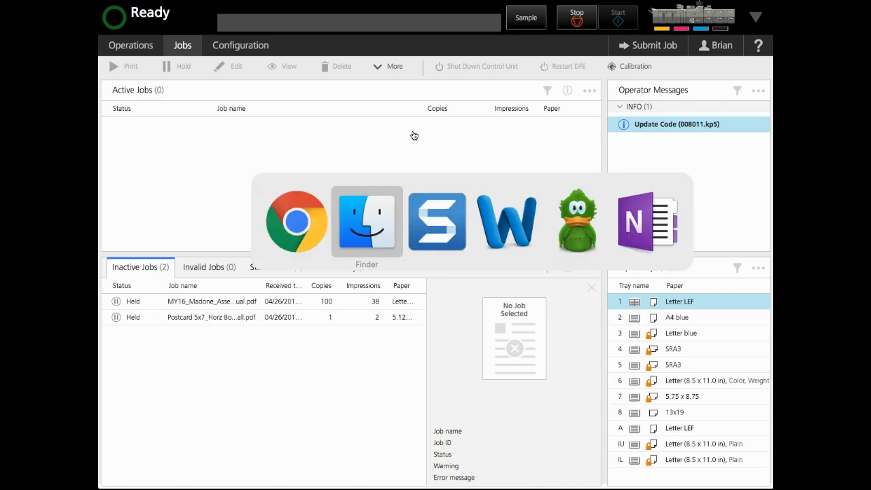
{"action": "left_click", "coordinate": [584, 79]}
{"action": "left_click", "coordinate": [573, 89], "text": "shift"}
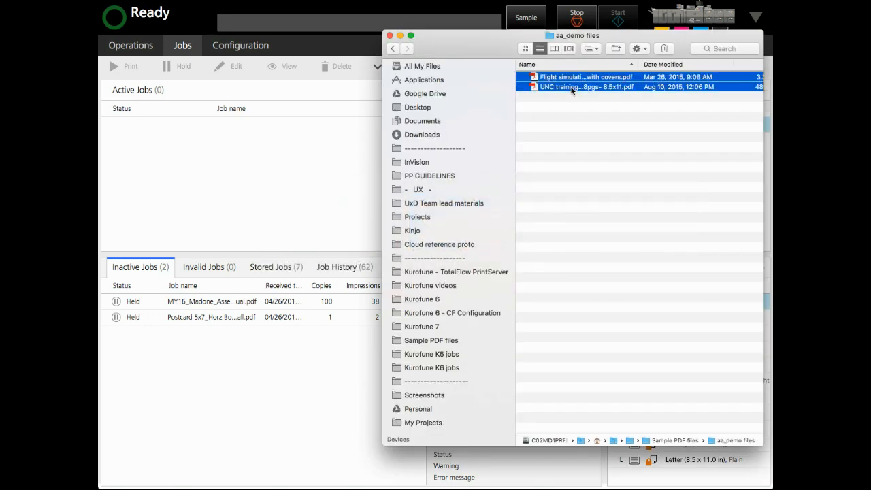
{"action": "left_click_drag", "start_coordinate": [572, 88], "coordinate": [131, 49]}
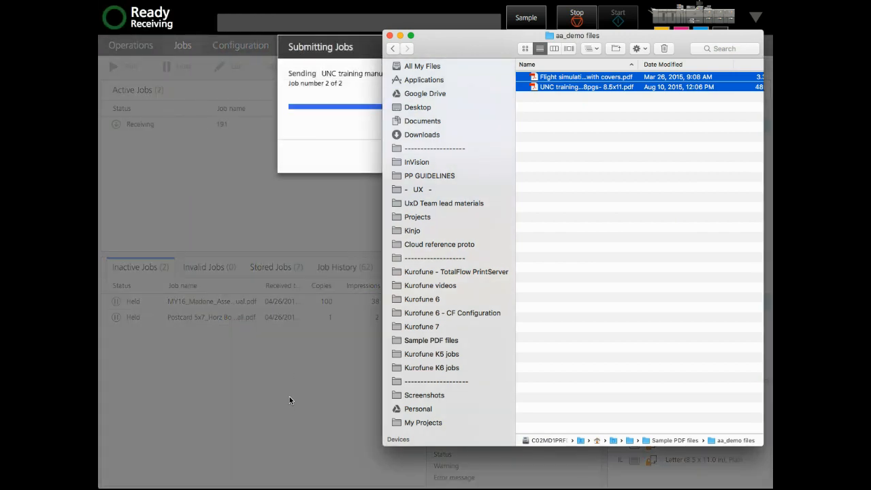
{"action": "left_click", "coordinate": [289, 396]}
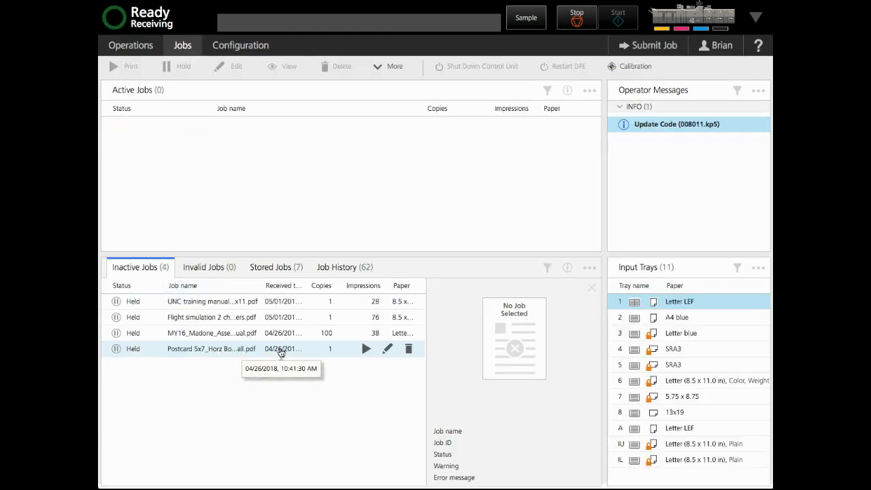
Step: Open the job properties of the UNC training manual job and show its preview as a list of sheets
{"action": "left_click", "coordinate": [219, 301]}
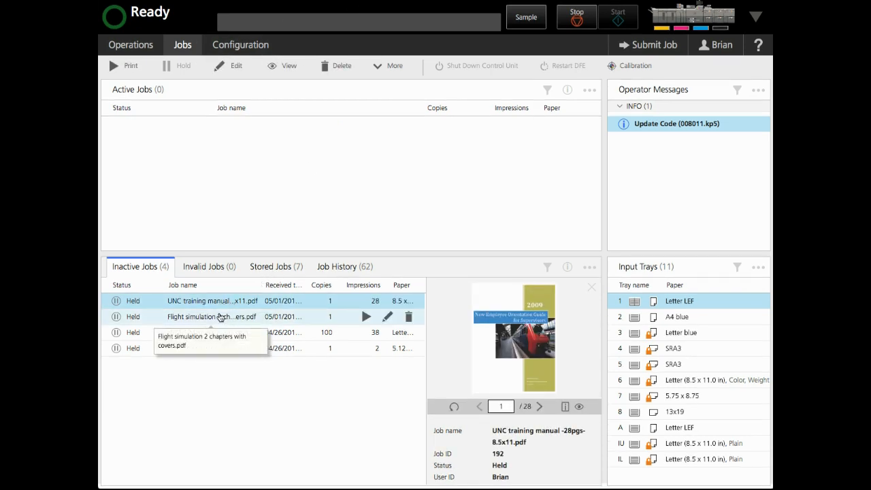
{"action": "left_click", "coordinate": [220, 320]}
{"action": "left_click", "coordinate": [224, 303]}
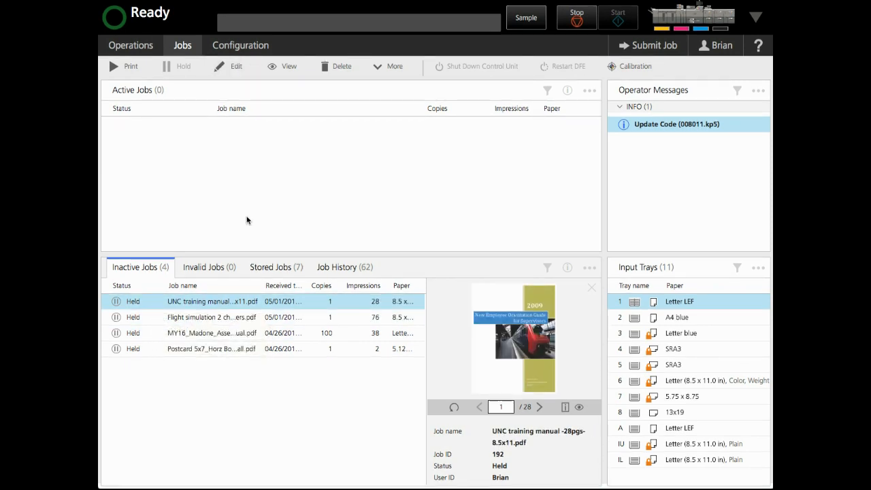
{"action": "right_click", "coordinate": [226, 305]}
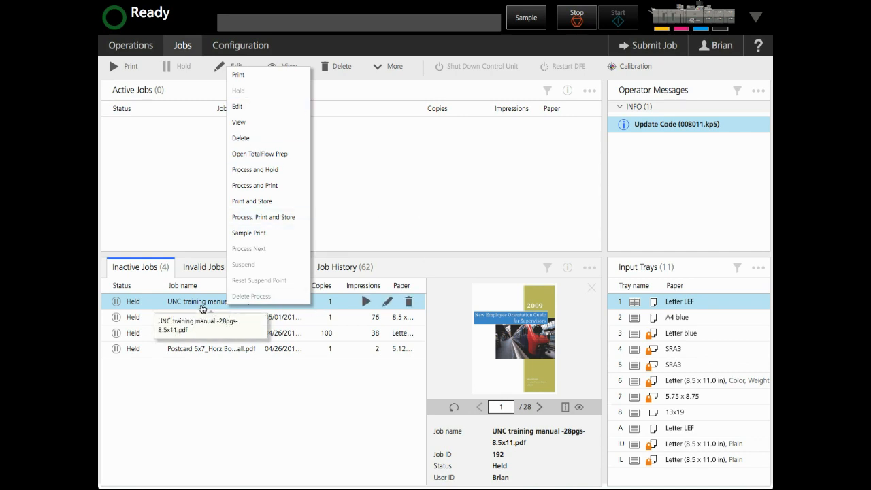
{"action": "left_click", "coordinate": [202, 309]}
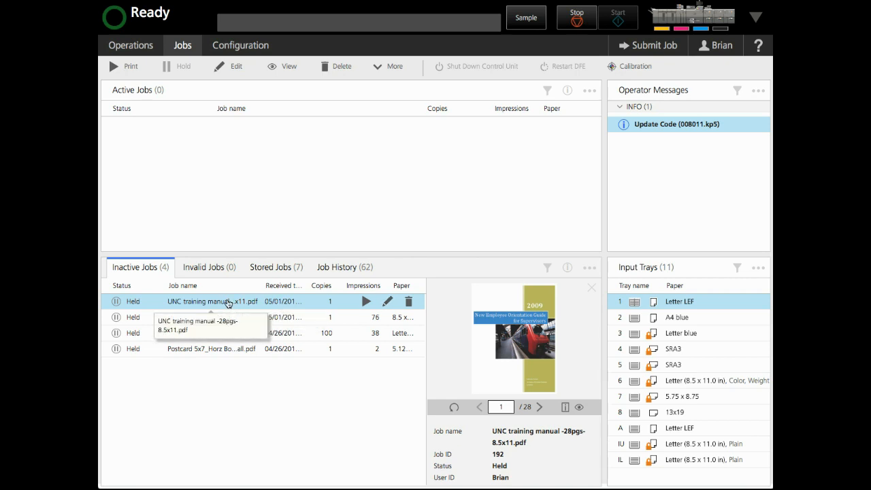
{"action": "double_click", "coordinate": [227, 304]}
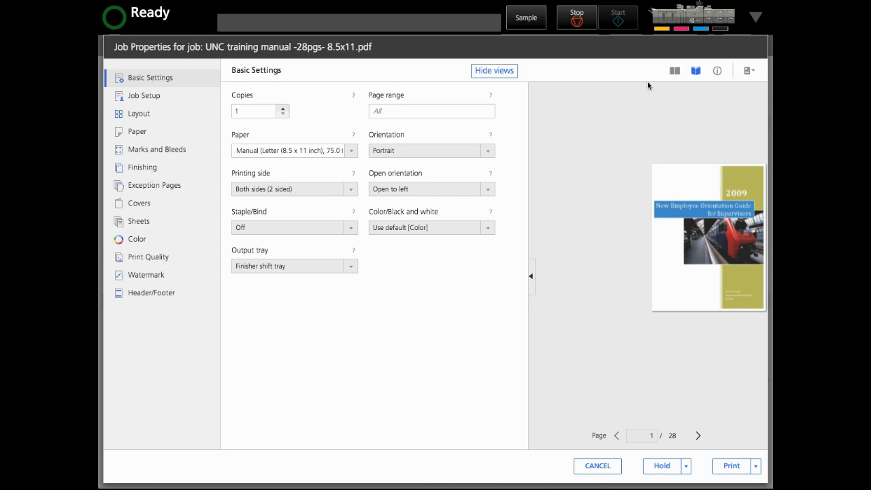
{"action": "left_click", "coordinate": [674, 70]}
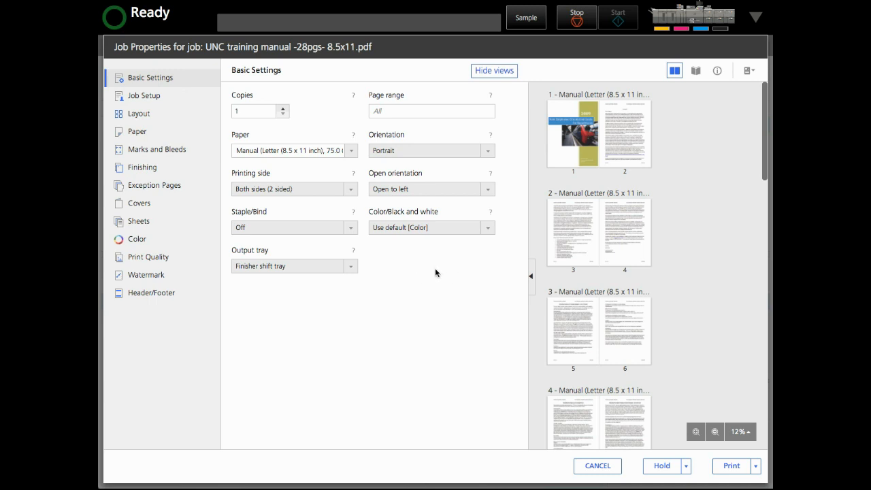
Step: Examine the job setup with its advanced settings, the normal layout options, and the selectable papers and input trays
{"action": "left_click", "coordinate": [151, 97]}
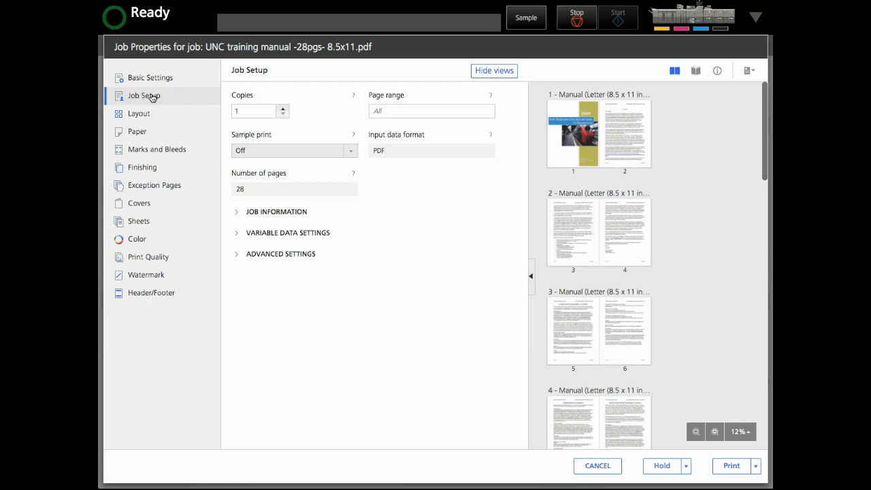
{"action": "left_click", "coordinate": [239, 254]}
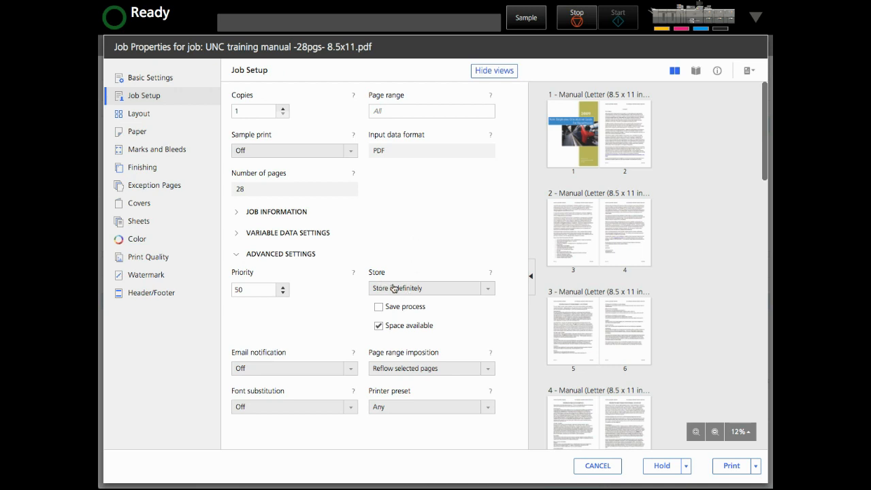
{"action": "left_click", "coordinate": [141, 114]}
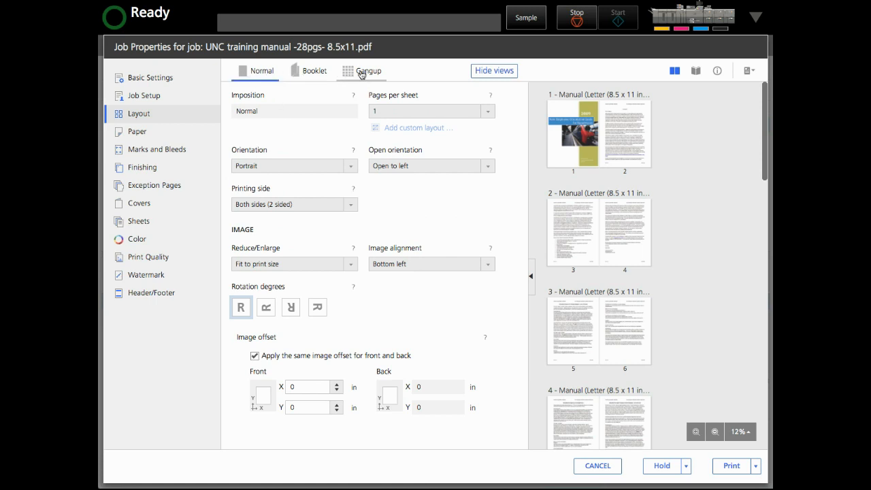
{"action": "left_click", "coordinate": [136, 133]}
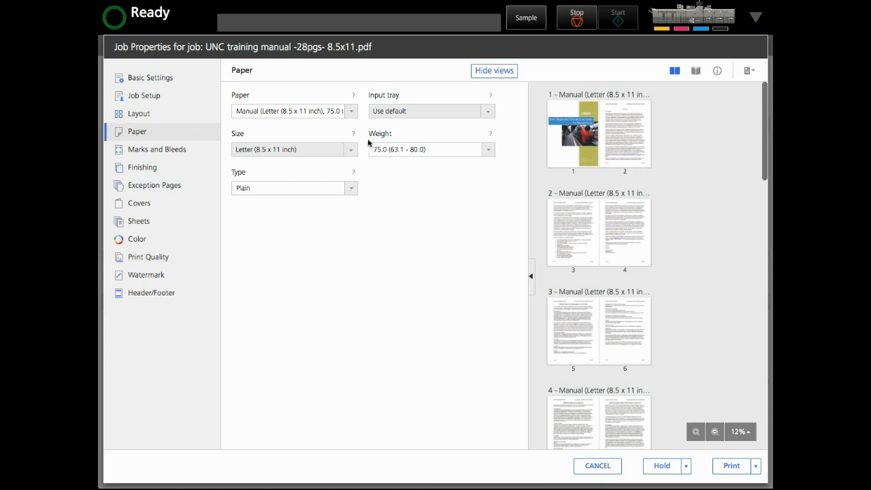
{"action": "left_click", "coordinate": [351, 111]}
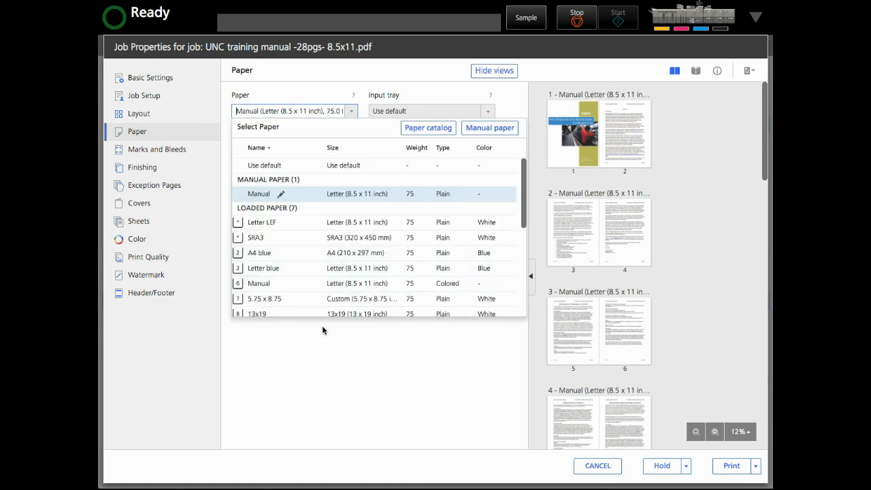
{"action": "left_click", "coordinate": [330, 342]}
{"action": "left_click", "coordinate": [470, 114]}
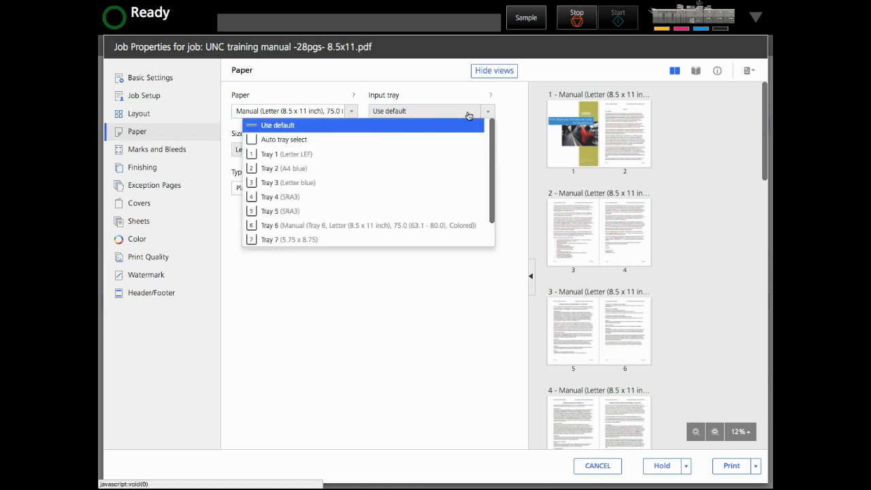
{"action": "left_click", "coordinate": [385, 341]}
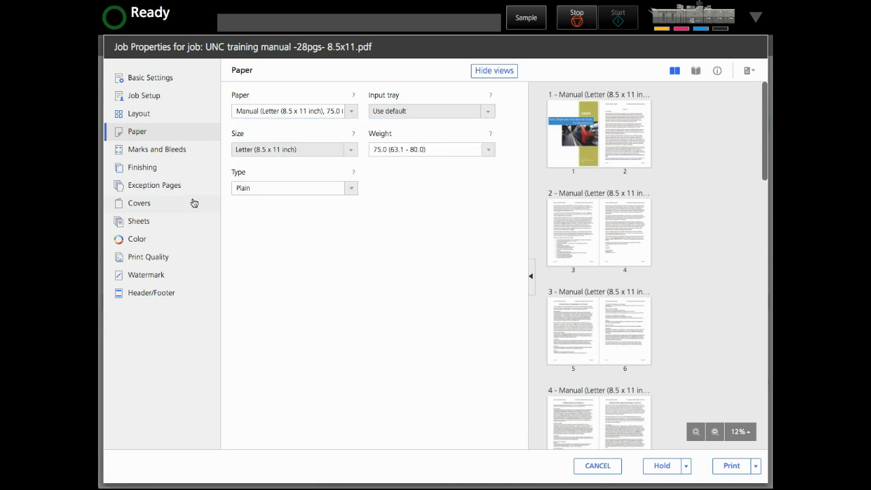
Step: Review the job's settings for marks and bleeds, finishing, exception pages, covers and separator sheets
{"action": "left_click", "coordinate": [143, 154]}
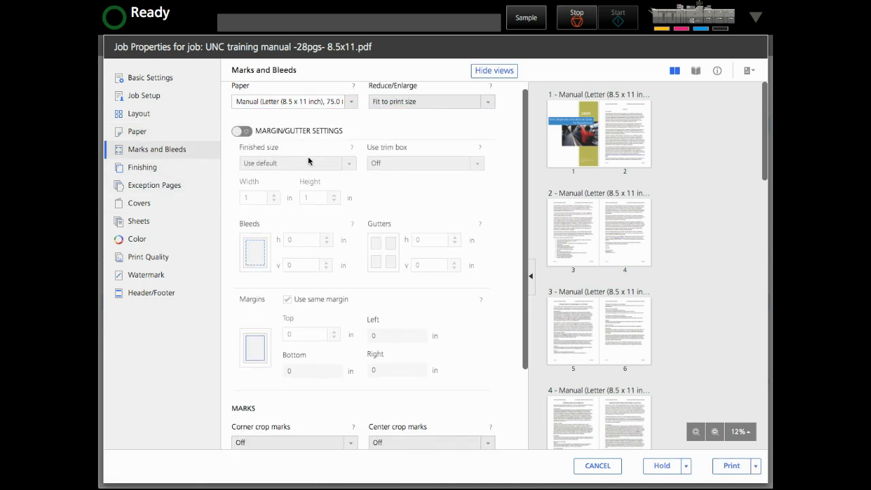
{"action": "scroll", "coordinate": [308, 161], "scroll_direction": "down", "scroll_amount": 2}
{"action": "scroll", "coordinate": [308, 161], "scroll_direction": "up", "scroll_amount": 2}
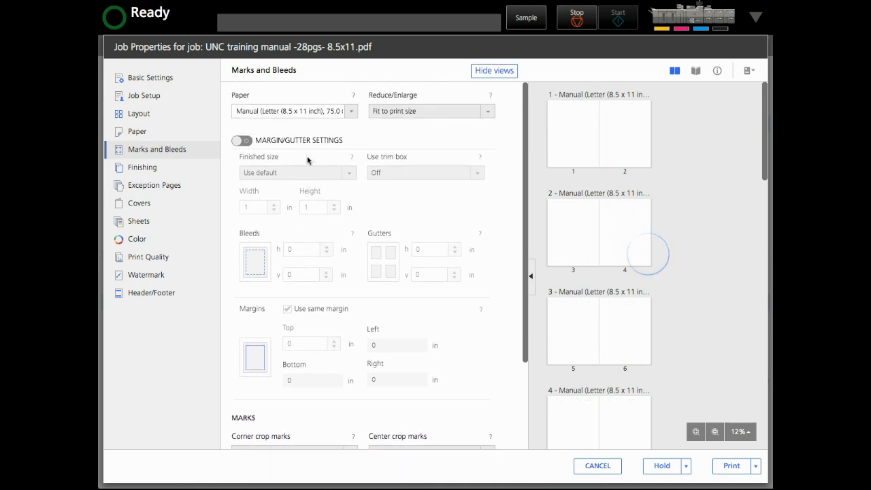
{"action": "left_click", "coordinate": [135, 170]}
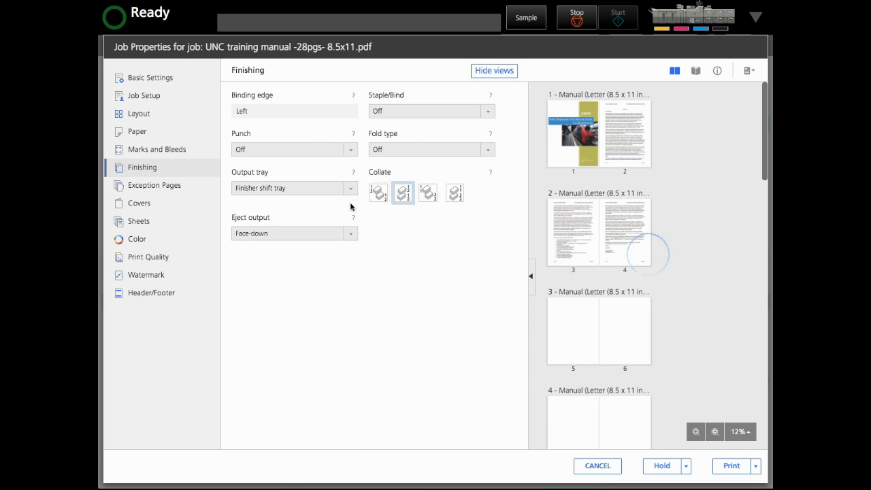
{"action": "left_click", "coordinate": [134, 189]}
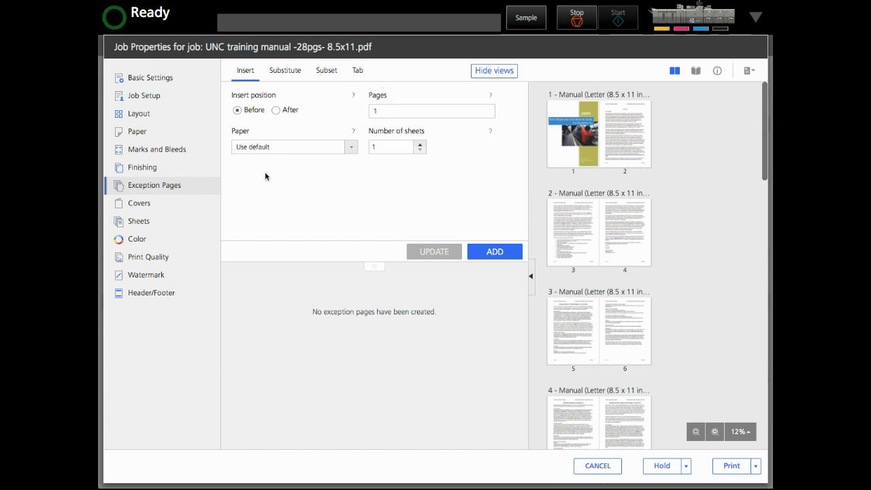
{"action": "left_click", "coordinate": [143, 203]}
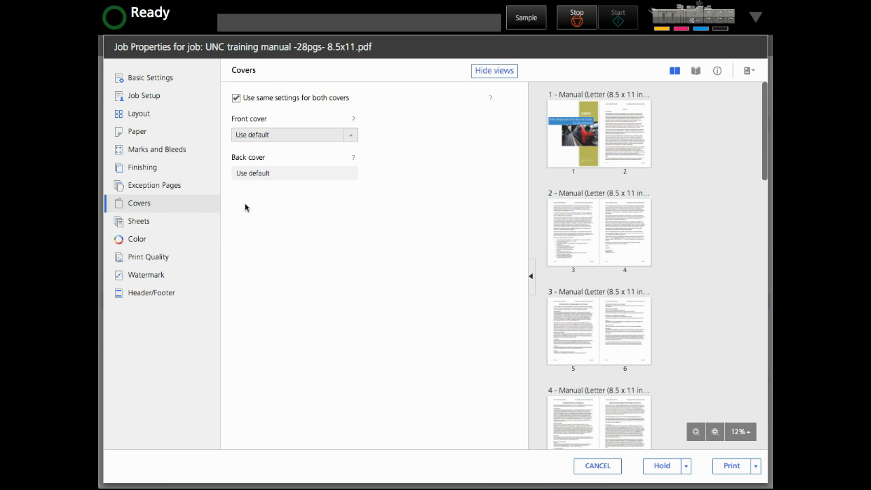
{"action": "left_click", "coordinate": [156, 221]}
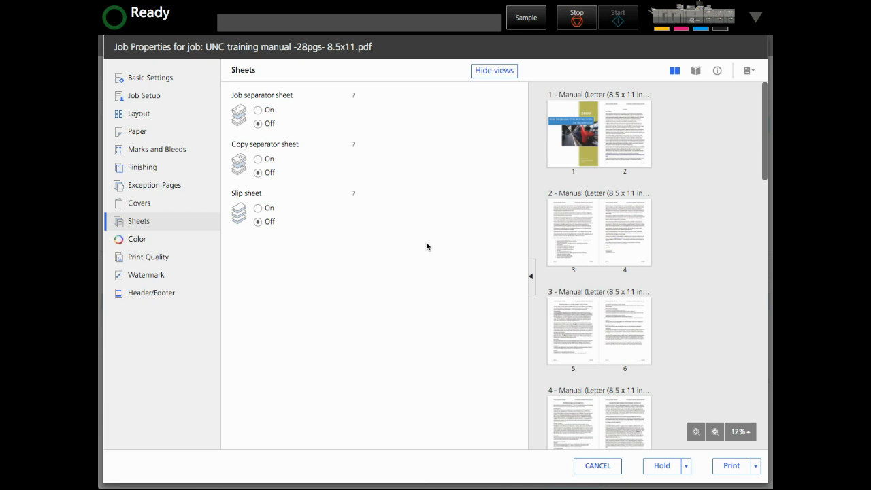
Step: Review the color settings including input profiles, the print quality, watermark and header/footer options, and return to the basic settings
{"action": "left_click", "coordinate": [150, 241]}
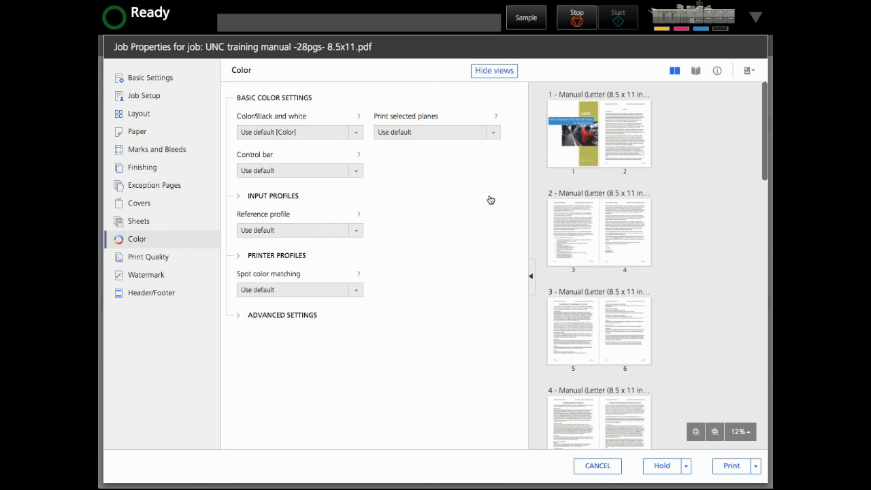
{"action": "left_click", "coordinate": [259, 198]}
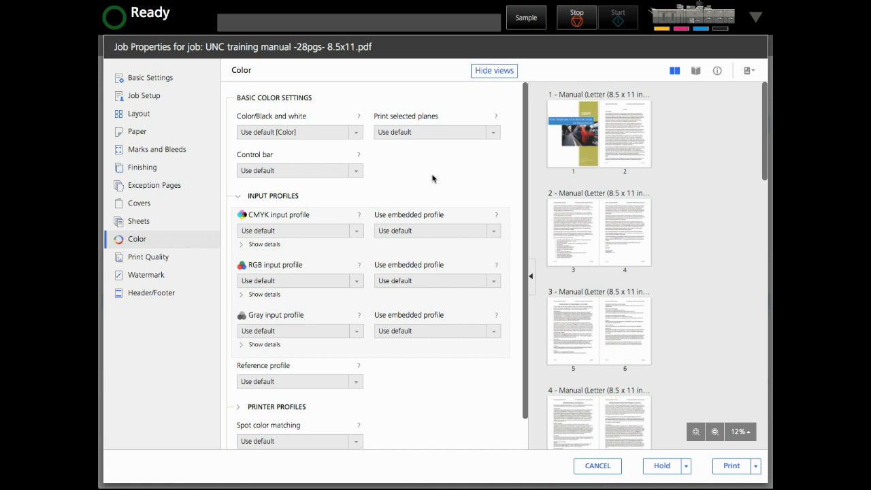
{"action": "scroll", "coordinate": [407, 180], "scroll_direction": "down", "scroll_amount": 1}
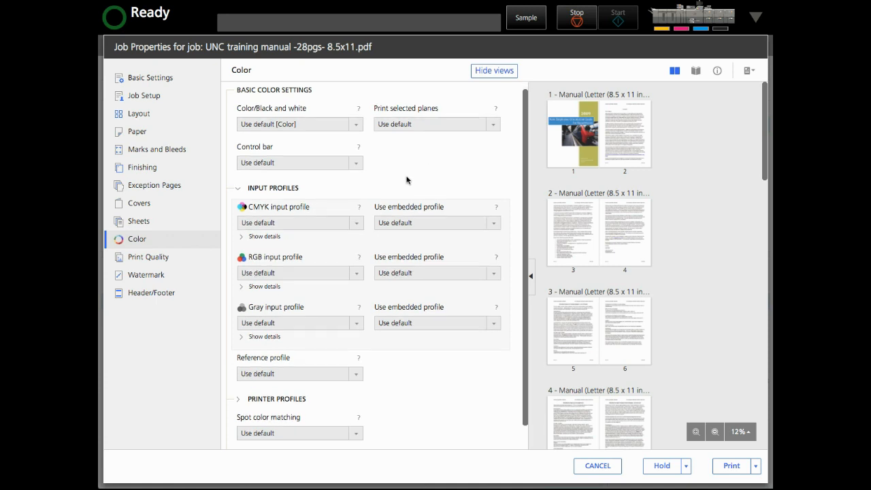
{"action": "scroll", "coordinate": [407, 180], "scroll_direction": "up", "scroll_amount": 1}
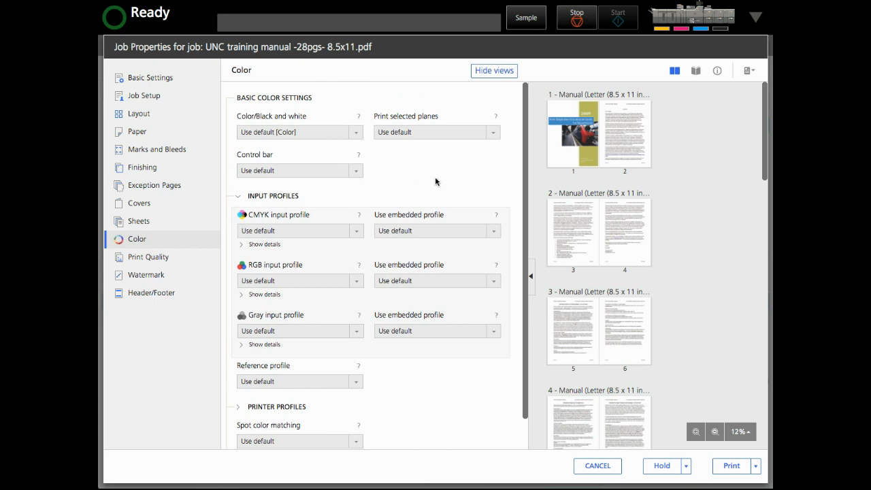
{"action": "left_click", "coordinate": [151, 262]}
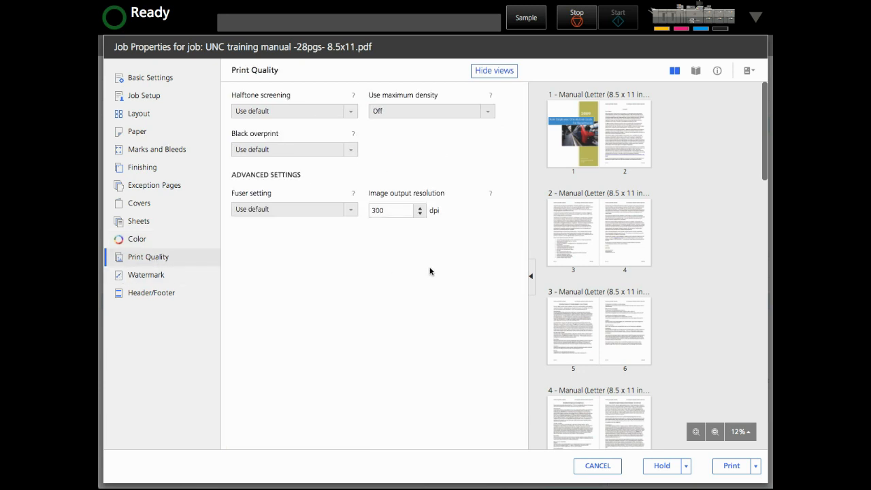
{"action": "left_click", "coordinate": [141, 277]}
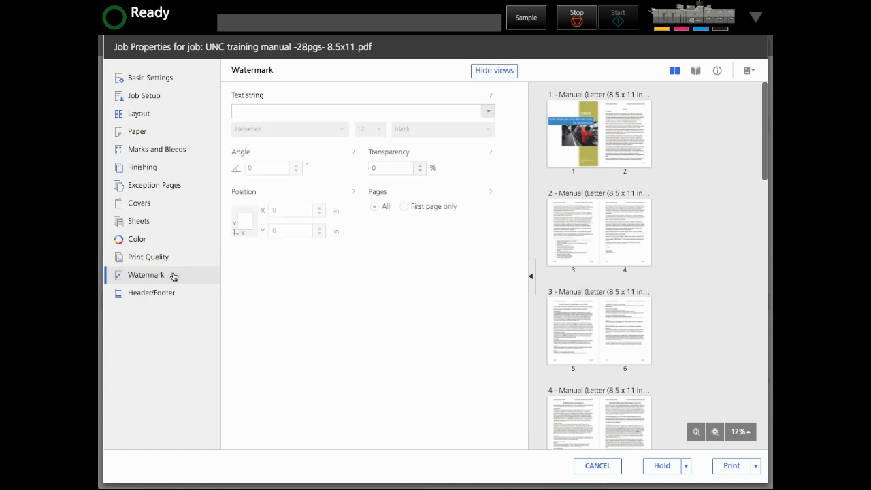
{"action": "left_click", "coordinate": [151, 293]}
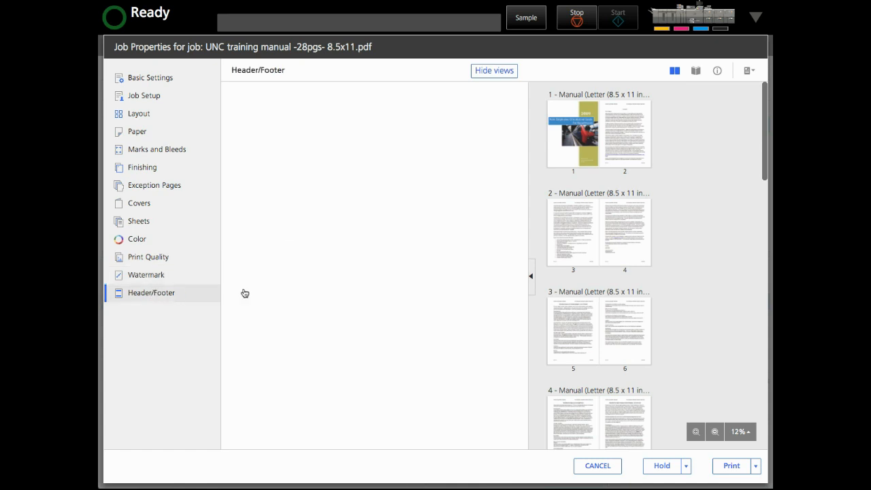
{"action": "left_click", "coordinate": [155, 78]}
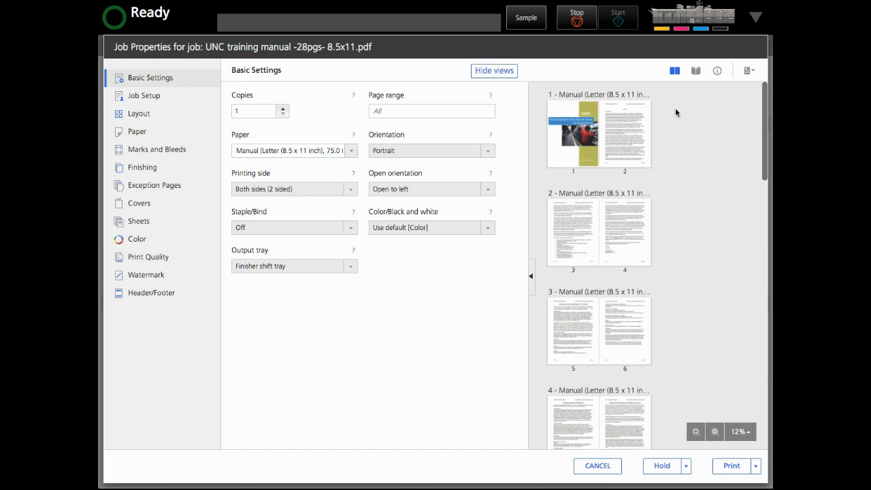
Step: Hide and restore the job preview, and zoom the sheet view to 25%
{"action": "left_click", "coordinate": [496, 72]}
{"action": "left_click", "coordinate": [611, 71]}
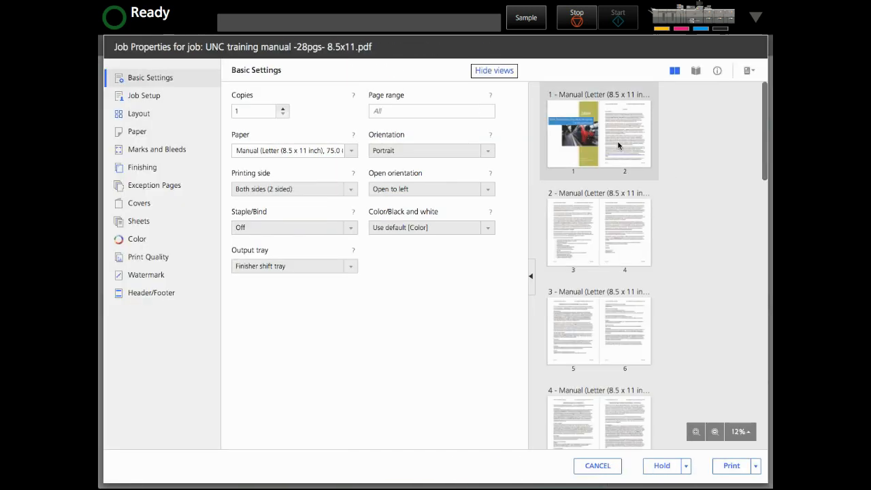
{"action": "left_click", "coordinate": [696, 432]}
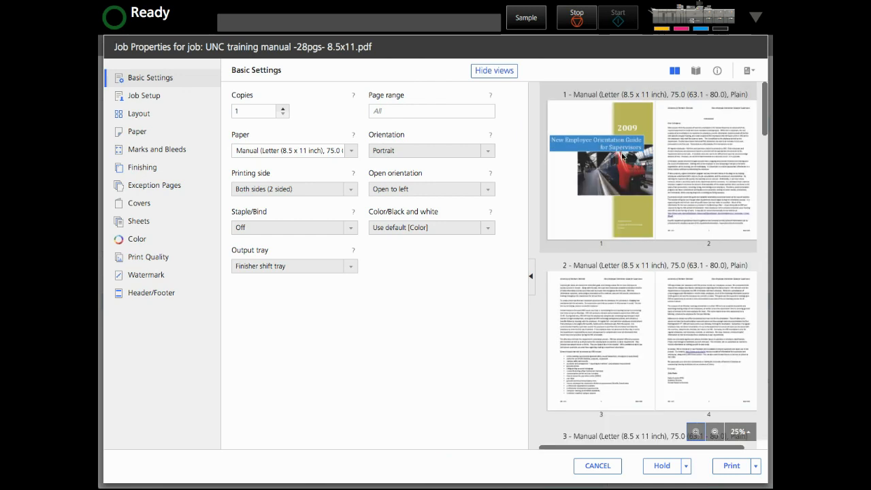
{"action": "left_click", "coordinate": [695, 434]}
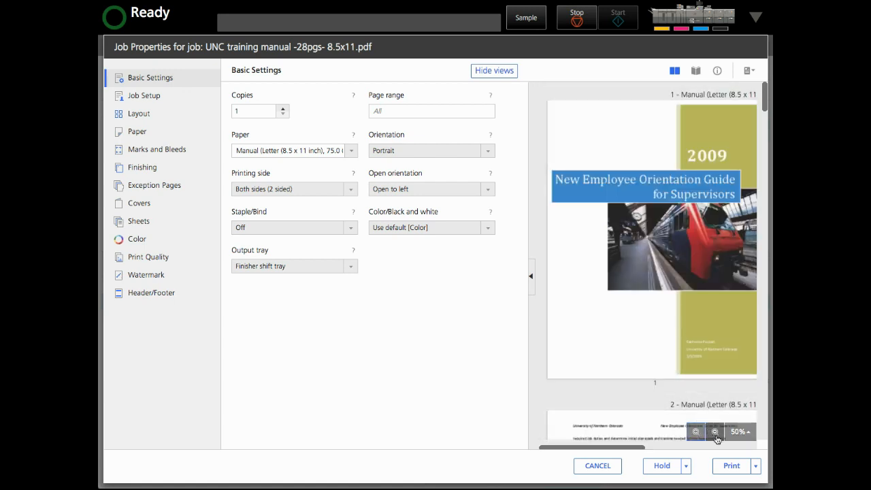
{"action": "left_click", "coordinate": [715, 432]}
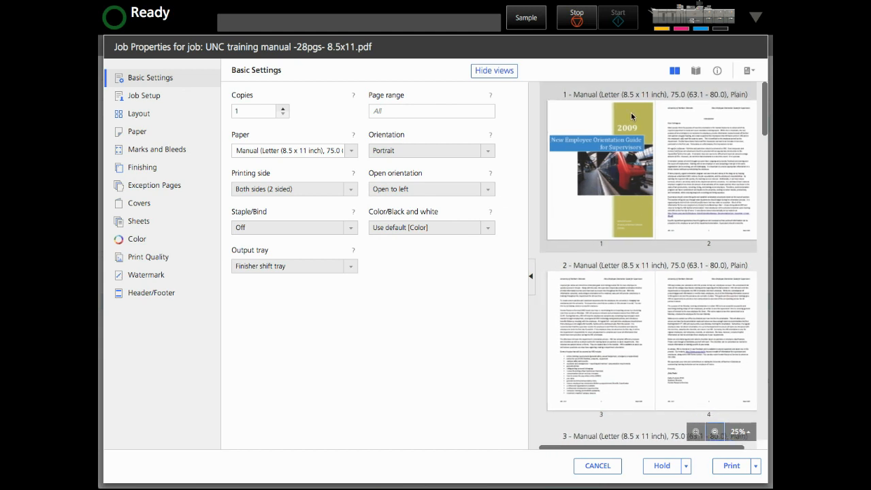
Step: Look through the first six sheets of the job in the preview and return to the first sheet
{"action": "scroll", "coordinate": [663, 282], "scroll_direction": "down", "scroll_amount": 5}
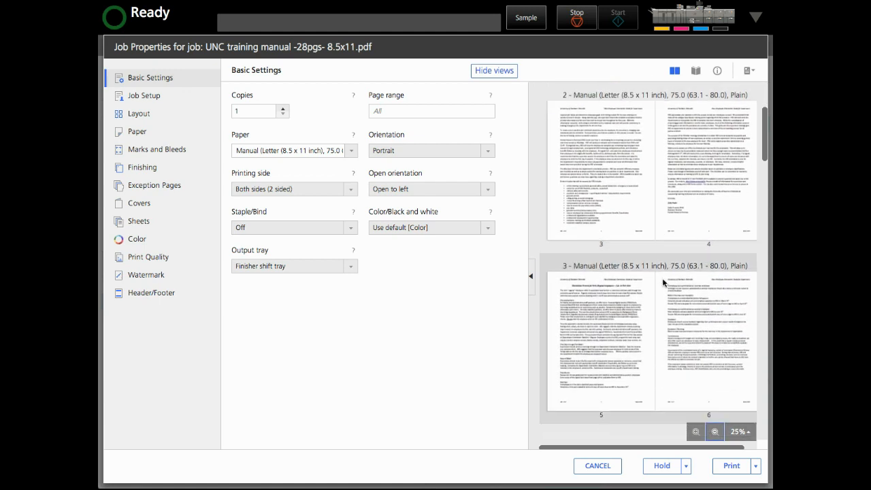
{"action": "scroll", "coordinate": [663, 275], "scroll_direction": "down", "scroll_amount": 3}
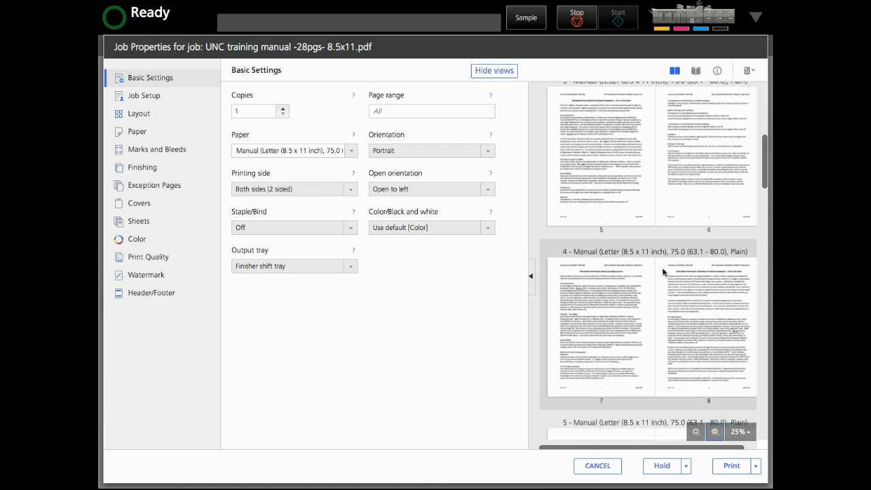
{"action": "scroll", "coordinate": [665, 267], "scroll_direction": "down", "scroll_amount": 5}
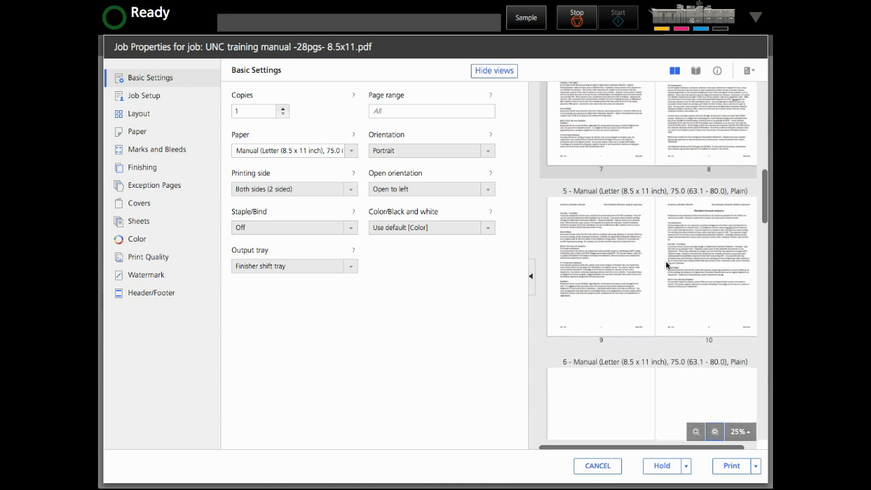
{"action": "scroll", "coordinate": [665, 261], "scroll_direction": "down", "scroll_amount": 1}
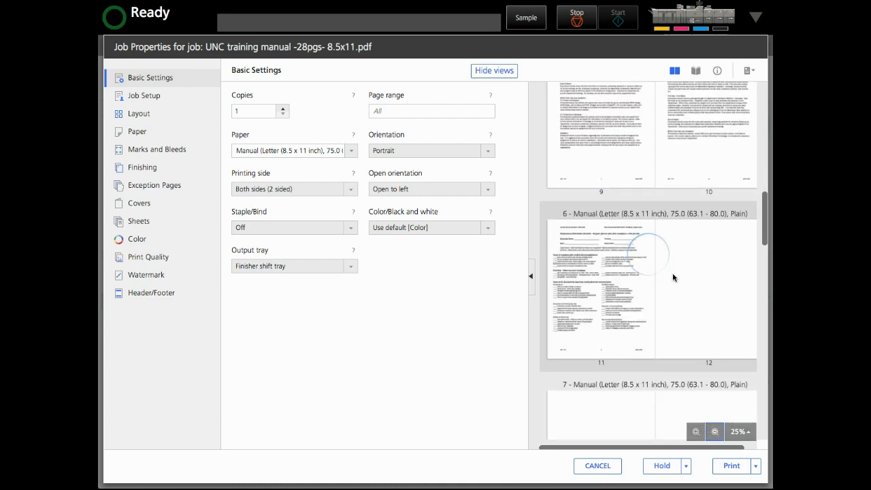
{"action": "scroll", "coordinate": [652, 258], "scroll_direction": "up", "scroll_amount": 10}
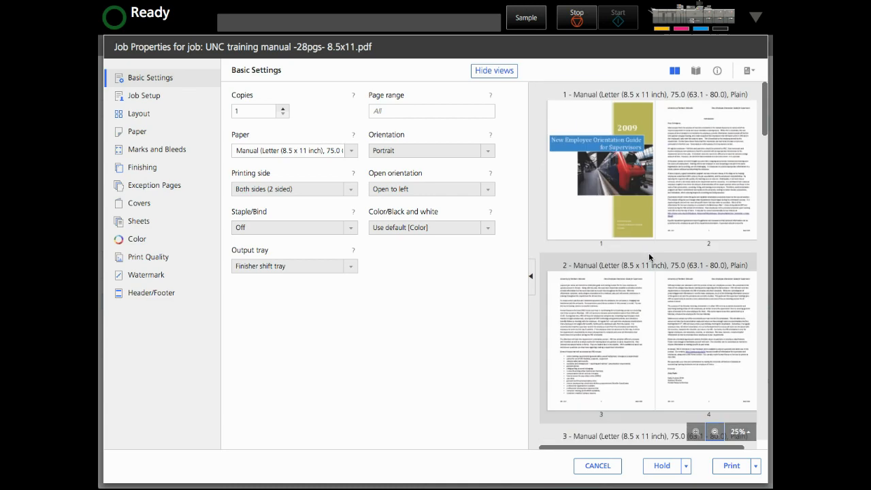
Step: Show the job as an open book, page forward to page 5 and go back to page 1
{"action": "left_click", "coordinate": [695, 70]}
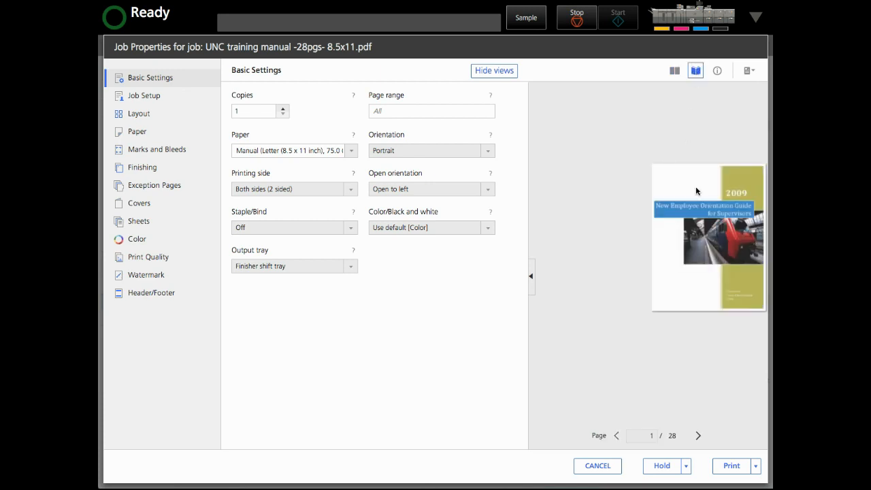
{"action": "left_click", "coordinate": [697, 436]}
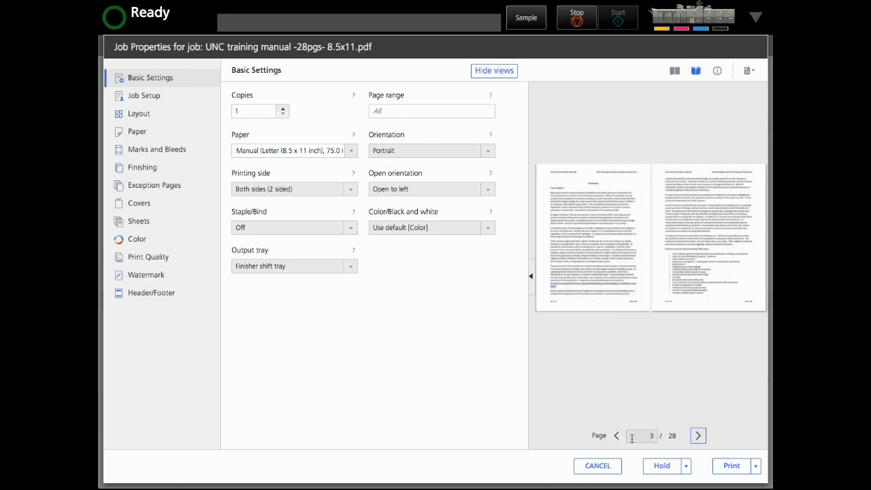
{"action": "left_click", "coordinate": [697, 436]}
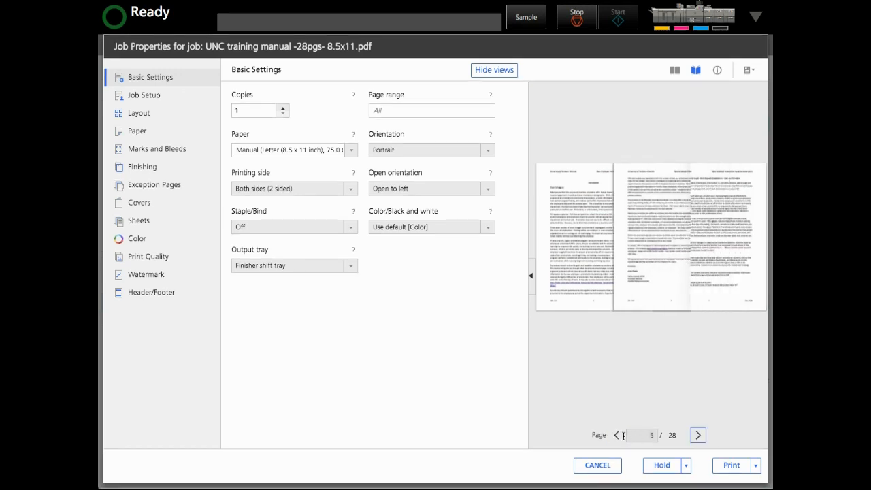
{"action": "left_click", "coordinate": [615, 436]}
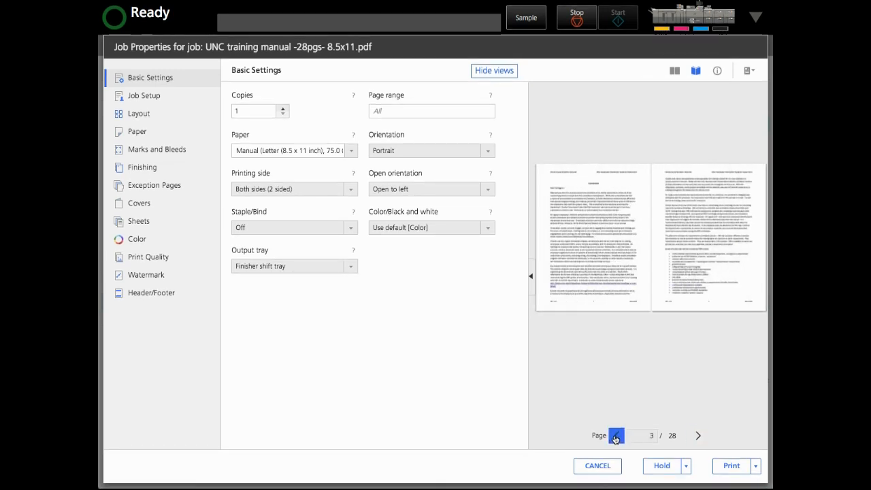
{"action": "left_click", "coordinate": [616, 436]}
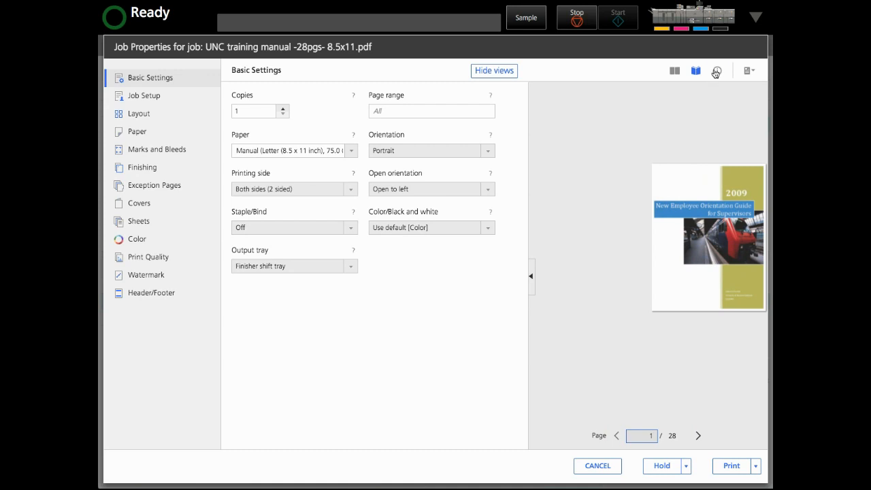
Step: Review the job summary, expanding and collapsing its paper details
{"action": "left_click", "coordinate": [716, 71]}
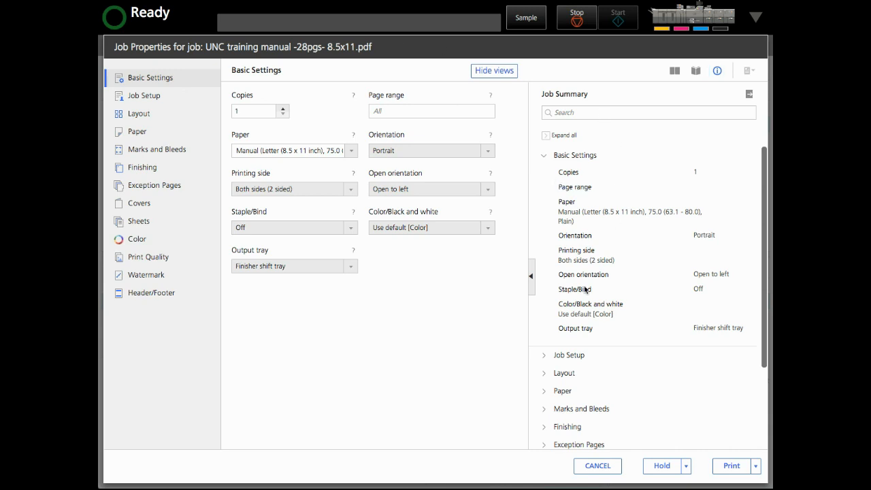
{"action": "scroll", "coordinate": [574, 377], "scroll_direction": "down", "scroll_amount": 3}
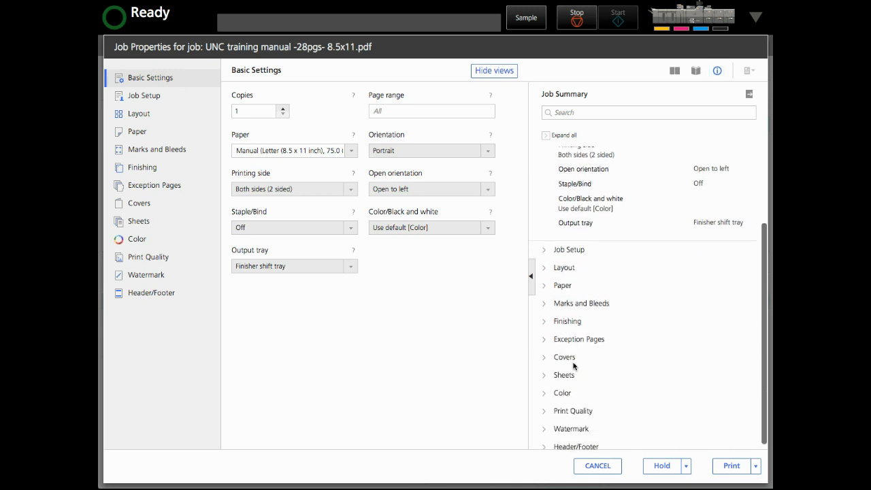
{"action": "left_click", "coordinate": [563, 280]}
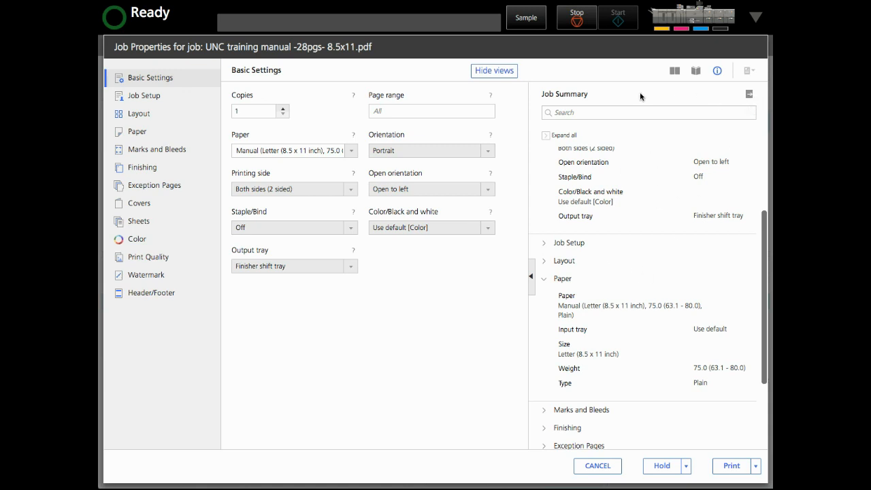
{"action": "left_click", "coordinate": [562, 279]}
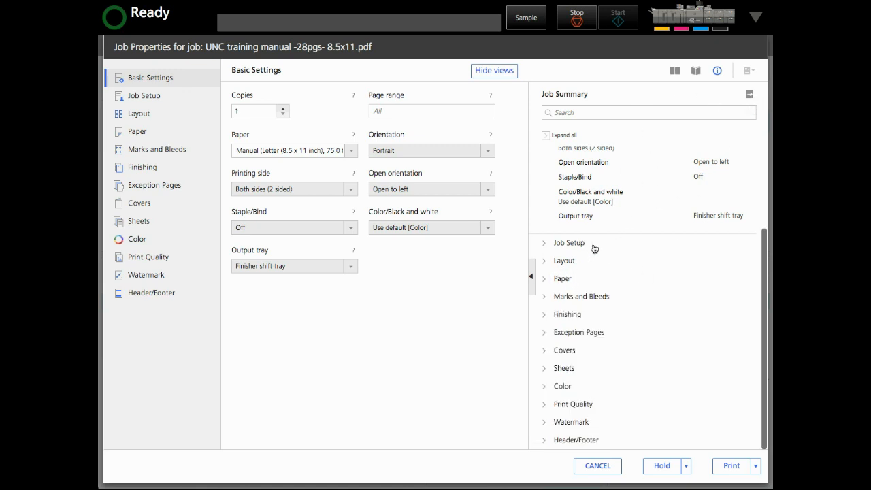
Step: Return the preview to the sheet view and turn the page numbers overlay on and off again
{"action": "left_click", "coordinate": [674, 70]}
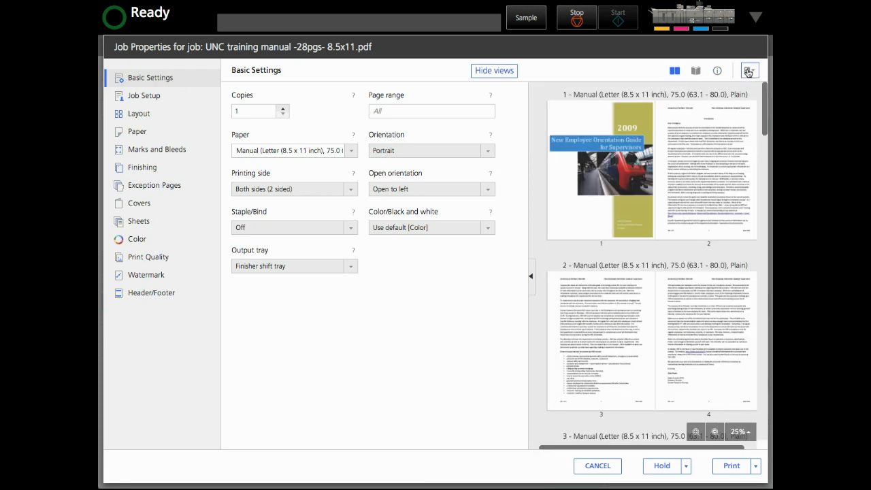
{"action": "left_click", "coordinate": [748, 71]}
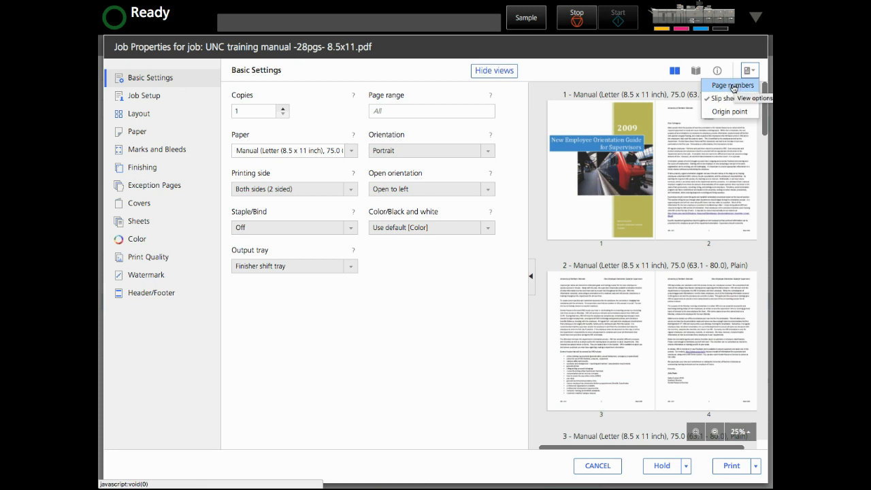
{"action": "left_click", "coordinate": [732, 86]}
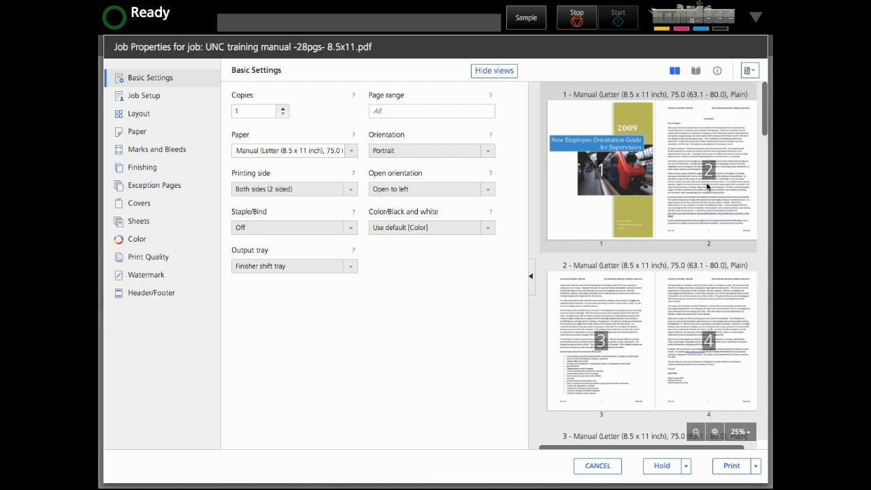
{"action": "left_click", "coordinate": [749, 70]}
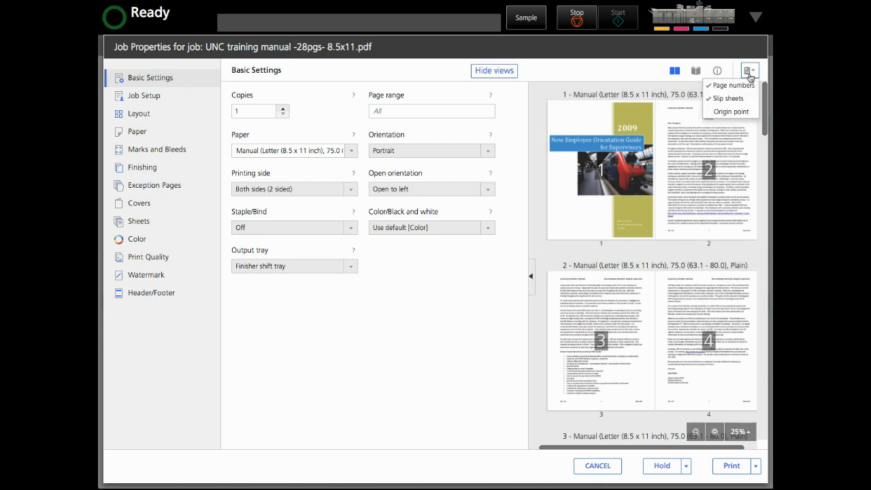
{"action": "left_click", "coordinate": [730, 87]}
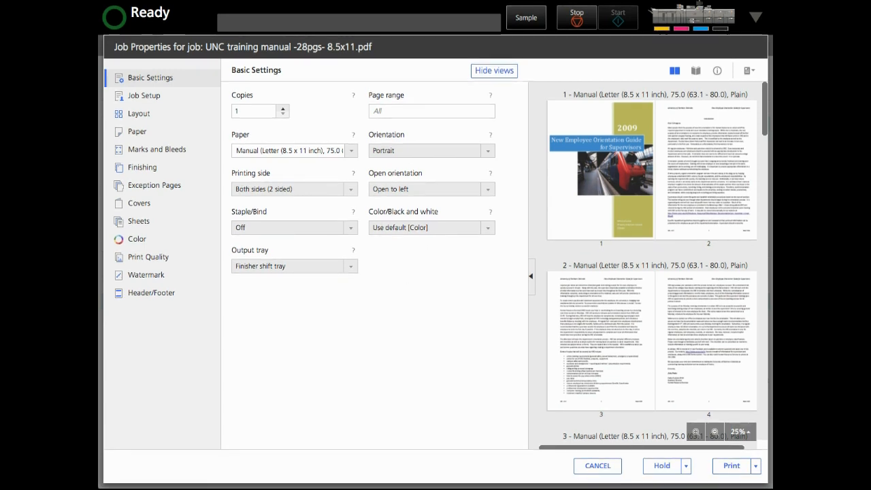
Step: Look through the manual, loaded and catalog papers and set the job's paper to the loaded Letter LEF
{"action": "left_click", "coordinate": [351, 191]}
{"action": "left_click", "coordinate": [351, 190]}
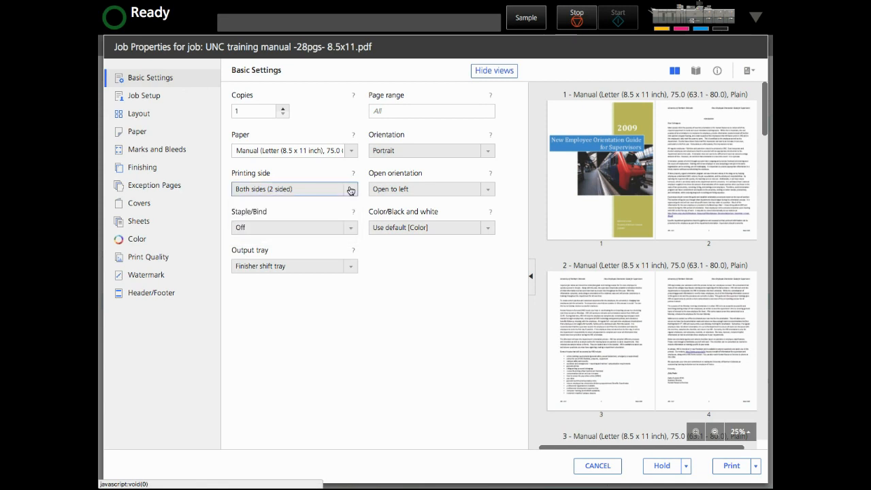
{"action": "left_click", "coordinate": [352, 151]}
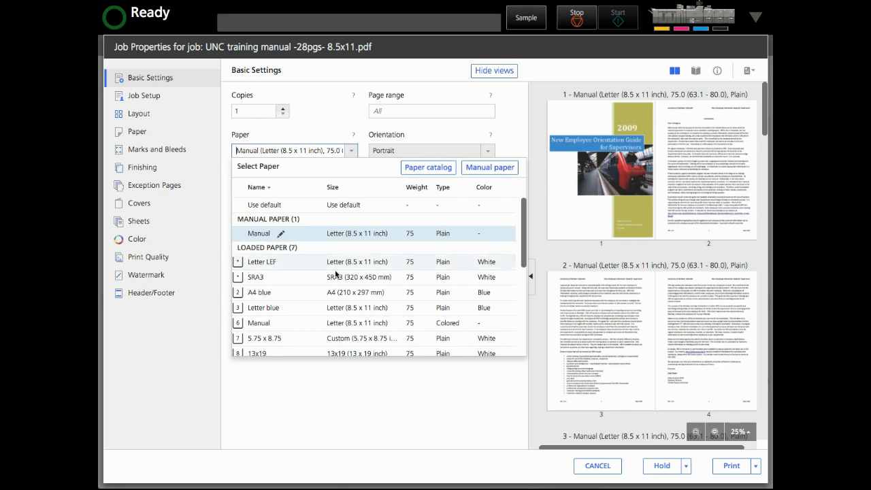
{"action": "scroll", "coordinate": [306, 276], "scroll_direction": "down", "scroll_amount": 1}
{"action": "scroll", "coordinate": [302, 268], "scroll_direction": "up", "scroll_amount": 1}
{"action": "scroll", "coordinate": [287, 269], "scroll_direction": "down", "scroll_amount": 1}
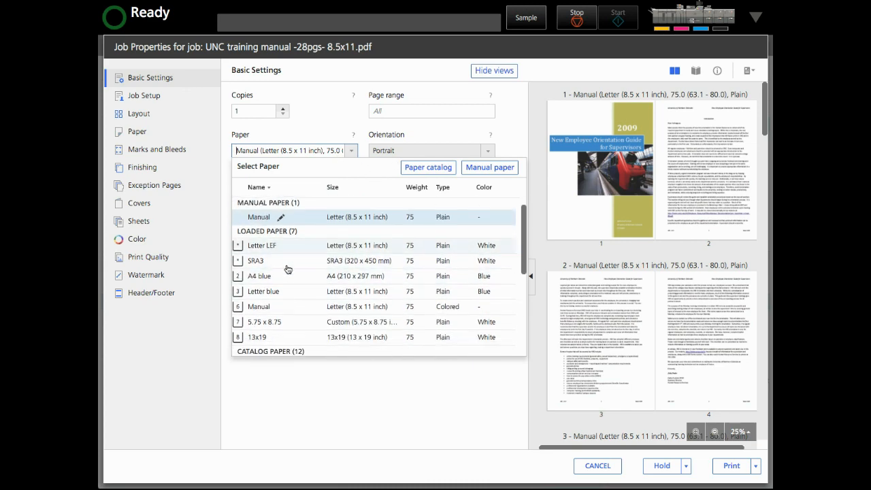
{"action": "scroll", "coordinate": [288, 270], "scroll_direction": "down", "scroll_amount": 3}
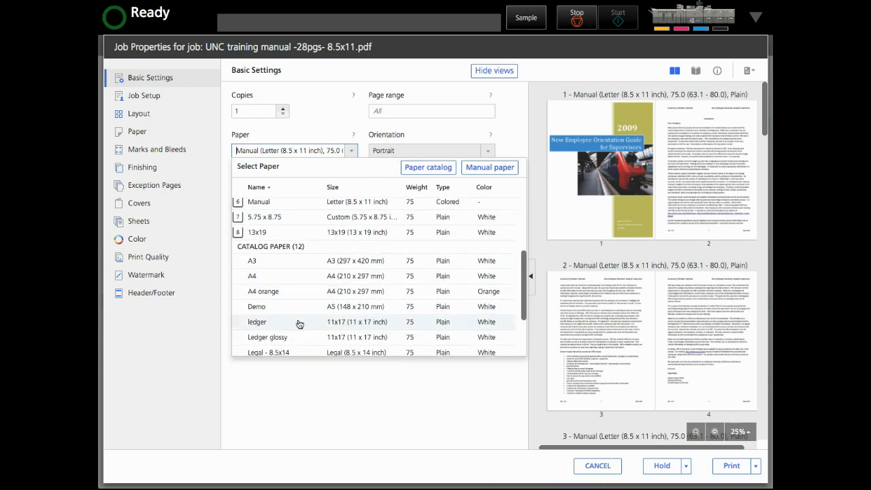
{"action": "scroll", "coordinate": [299, 324], "scroll_direction": "down", "scroll_amount": 2}
{"action": "scroll", "coordinate": [301, 320], "scroll_direction": "up", "scroll_amount": 5}
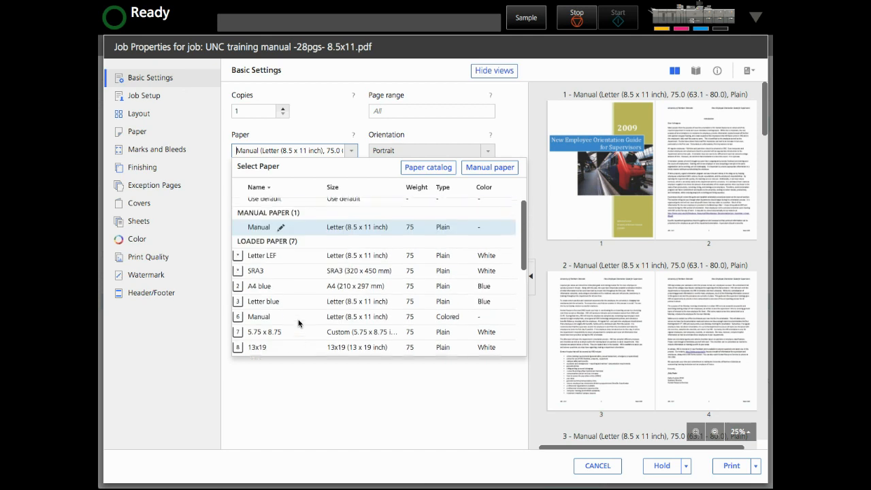
{"action": "left_click", "coordinate": [285, 262]}
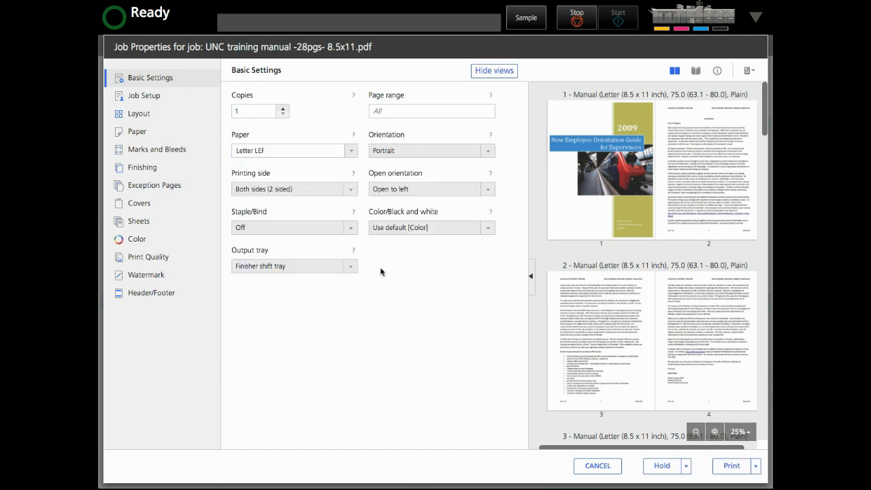
Step: Set the job's stapling to 1-staple, slant (Top left) and the number of copies to 10
{"action": "left_click", "coordinate": [310, 228]}
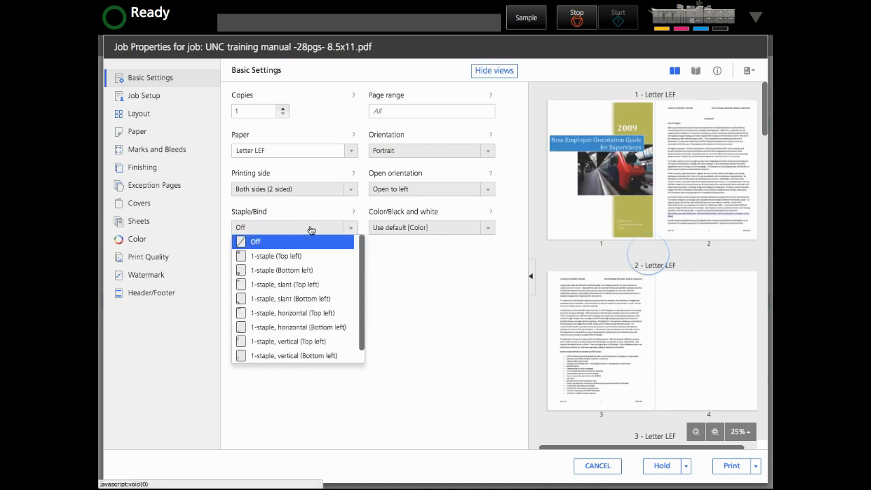
{"action": "left_click", "coordinate": [279, 284]}
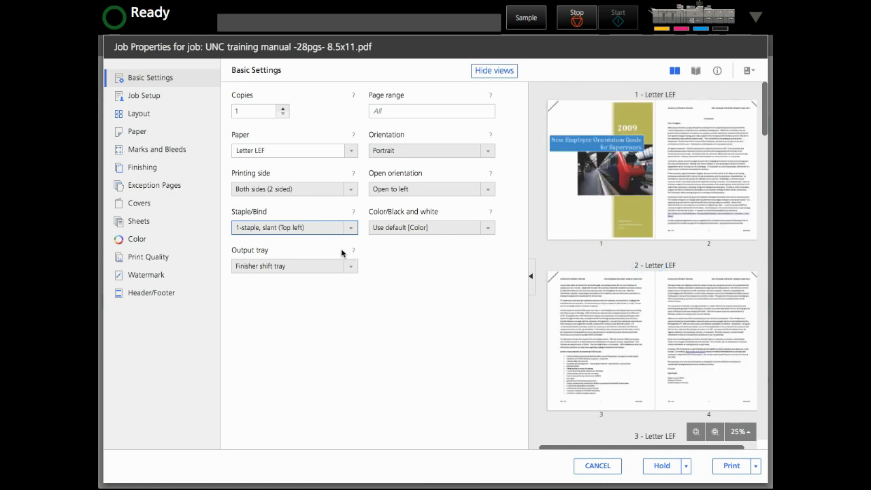
{"action": "left_click", "coordinate": [253, 112]}
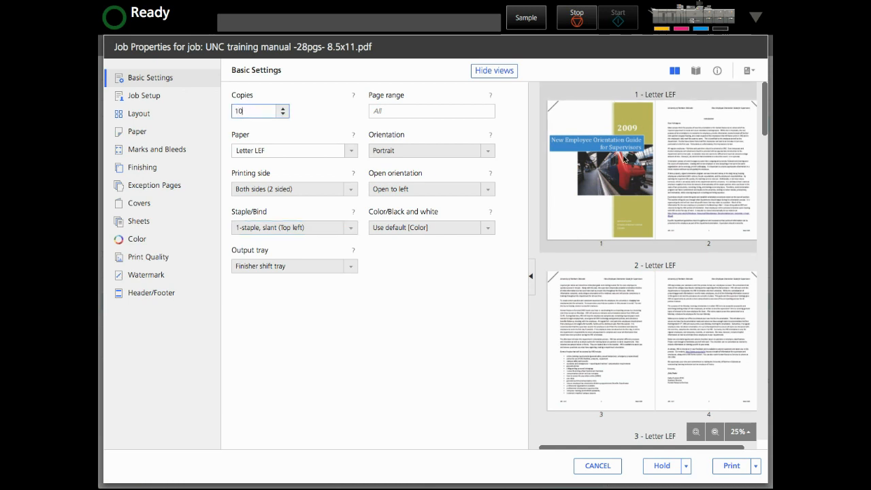
Step: Add a substitute exception for page 1 with the printing side set to Front side (1 sided)
{"action": "left_click", "coordinate": [163, 186]}
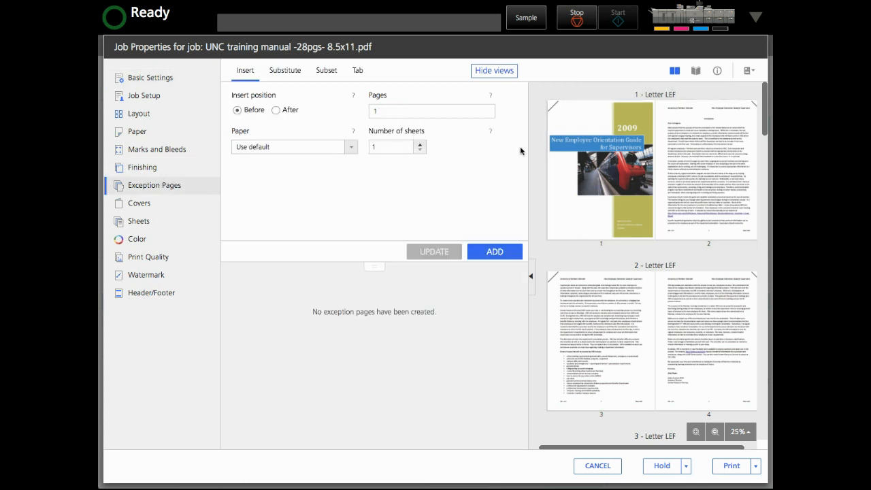
{"action": "left_click", "coordinate": [288, 74]}
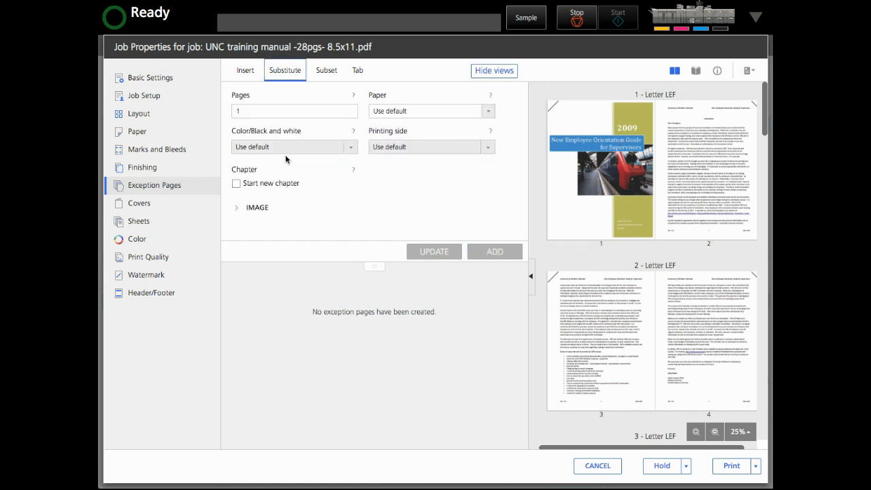
{"action": "left_click", "coordinate": [389, 147]}
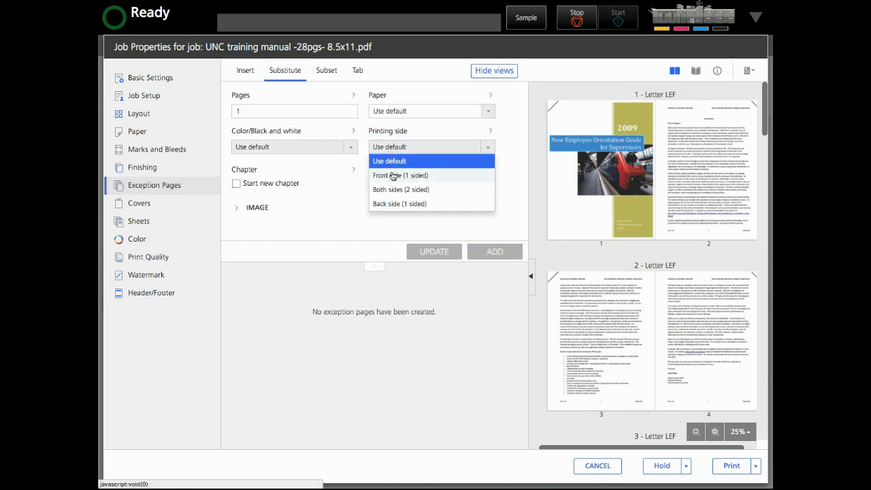
{"action": "left_click", "coordinate": [392, 176]}
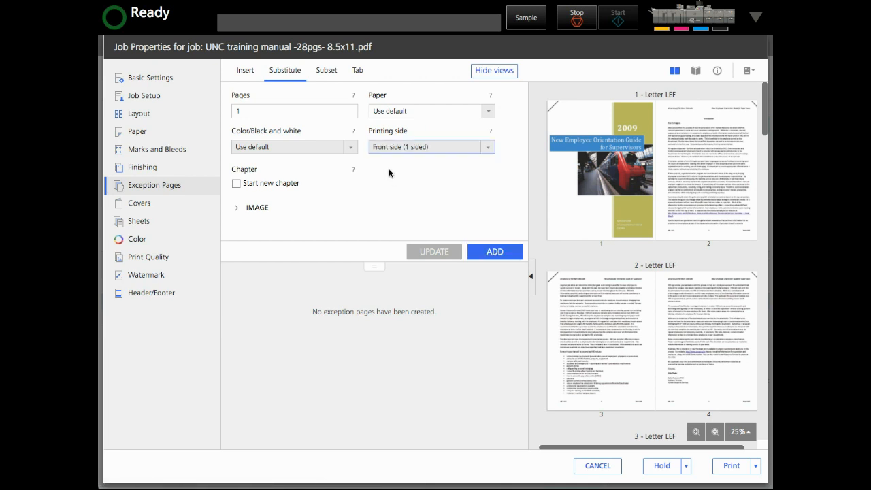
{"action": "left_click", "coordinate": [494, 252]}
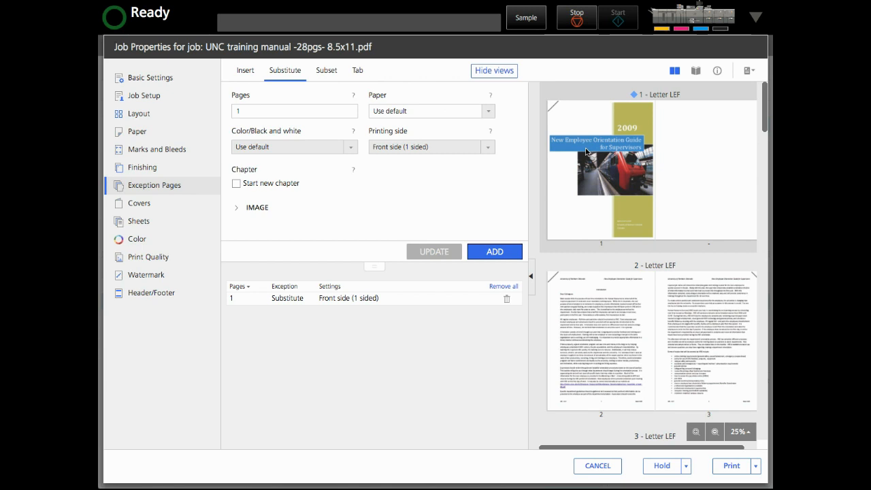
Step: Go back to the basic settings and save the job as held
{"action": "left_click", "coordinate": [163, 82]}
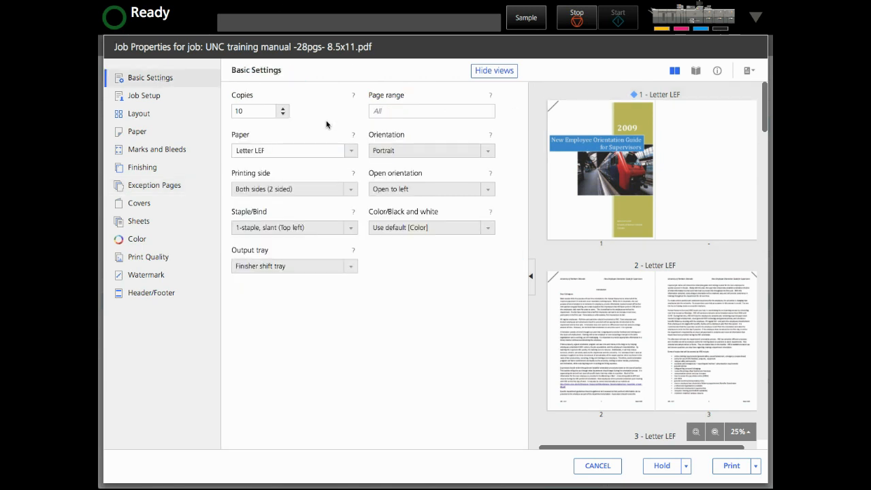
{"action": "left_click", "coordinate": [662, 466]}
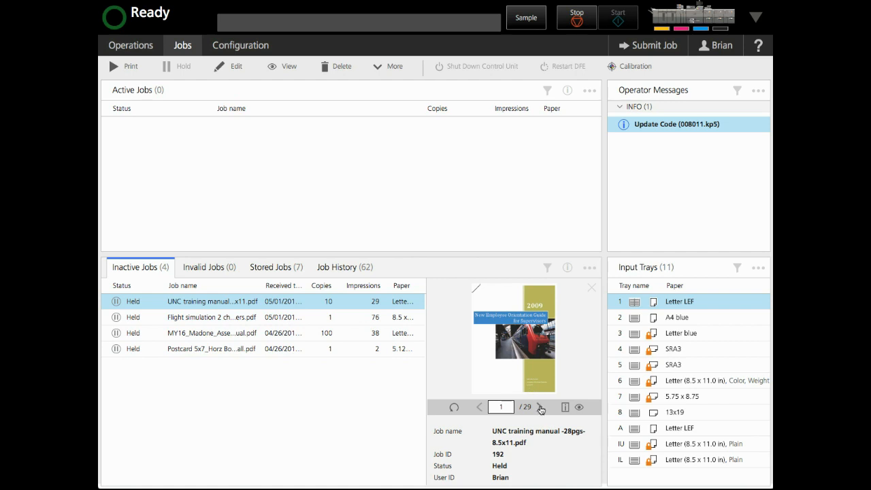
Step: Page through the held UNC training manual's preview up to page 4 to check the pages and staple position
{"action": "left_click", "coordinate": [541, 407]}
{"action": "left_click", "coordinate": [541, 408]}
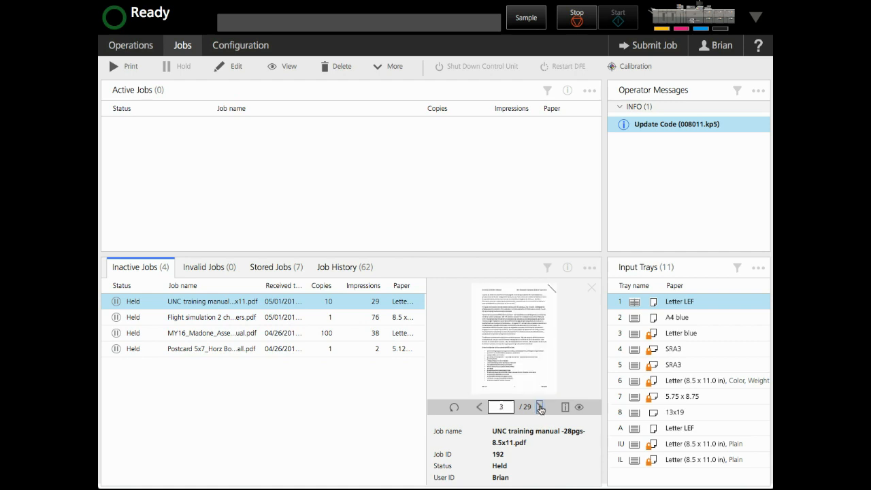
{"action": "left_click", "coordinate": [540, 407]}
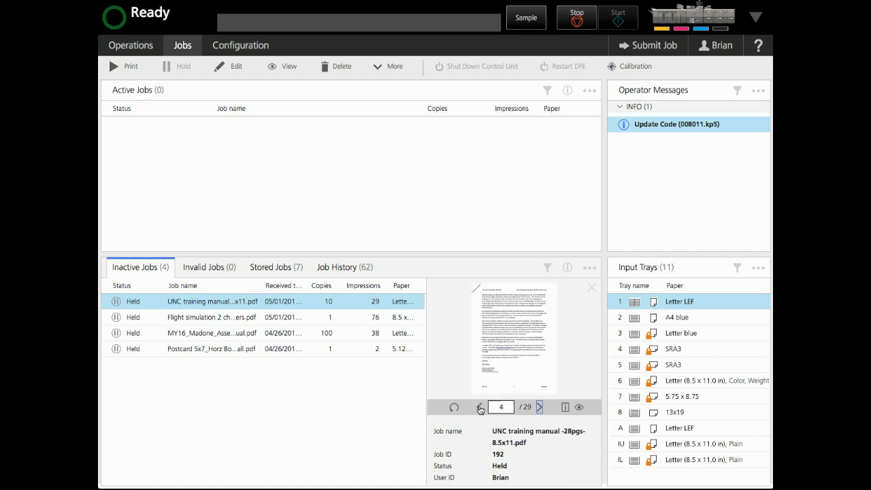
Step: Open the job properties of Flight simulation 2 chapters with covers.pdf and set the front cover to Print front side only
{"action": "left_click", "coordinate": [195, 322]}
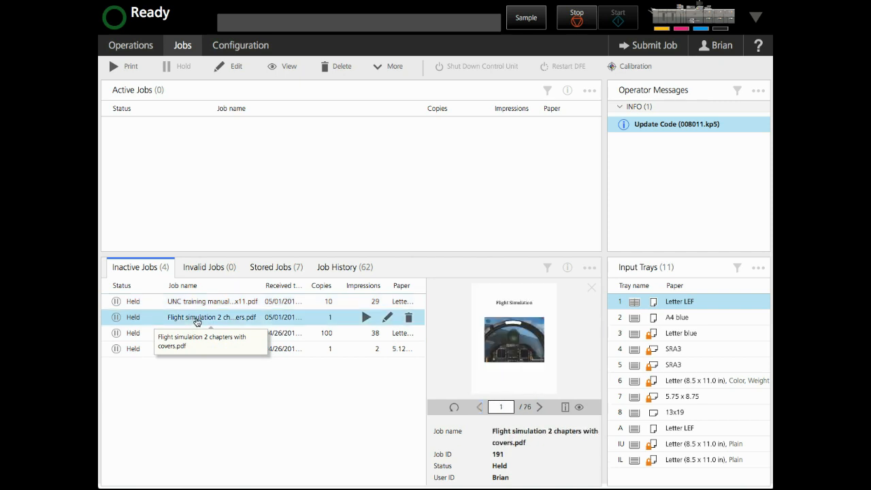
{"action": "double_click", "coordinate": [196, 322]}
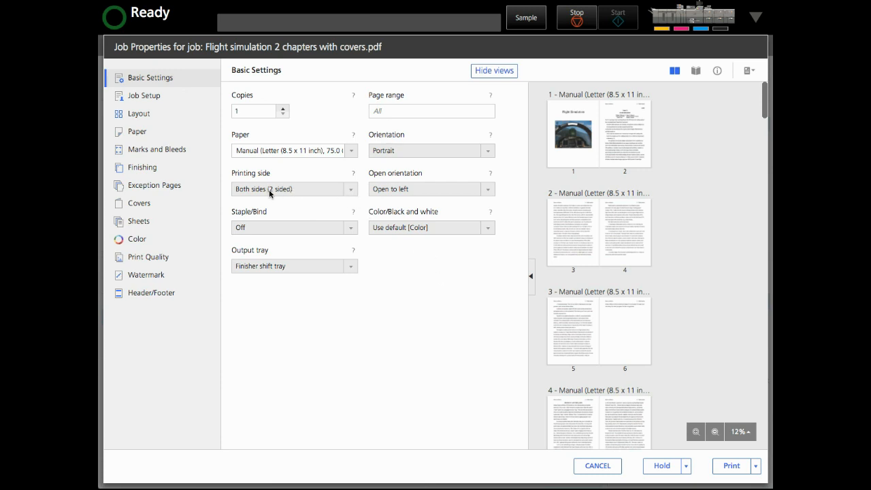
{"action": "left_click", "coordinate": [142, 203]}
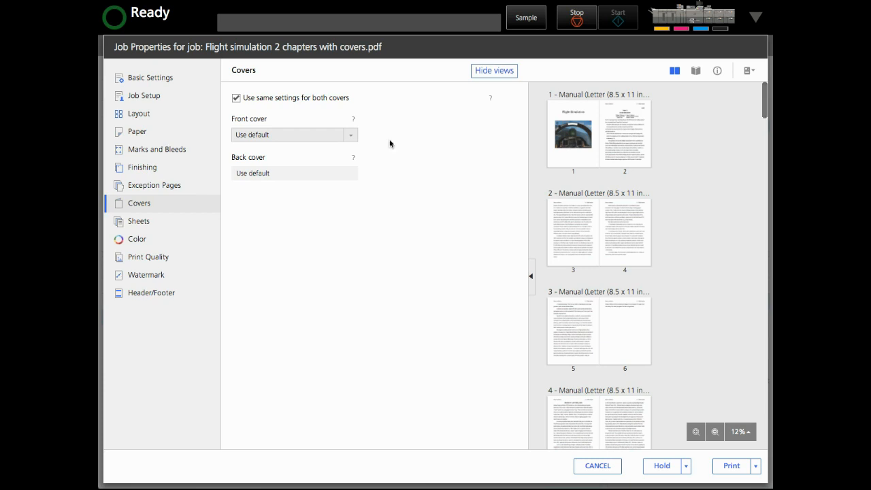
{"action": "left_click", "coordinate": [285, 138]}
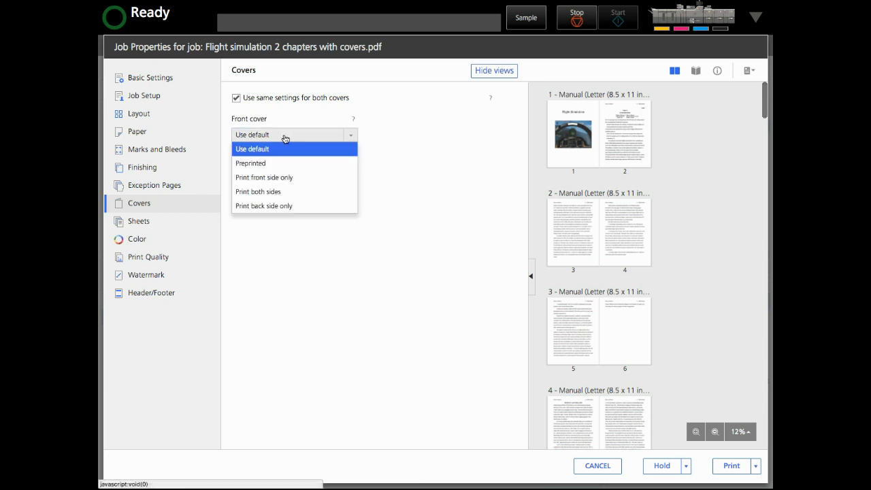
{"action": "left_click", "coordinate": [282, 179]}
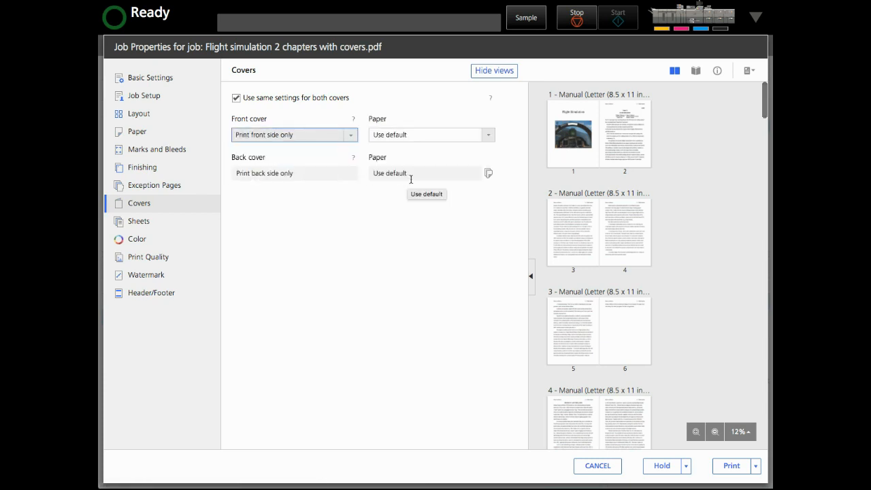
Step: Turn off using the same settings for both covers and set the back cover to Print back side only
{"action": "left_click", "coordinate": [272, 97]}
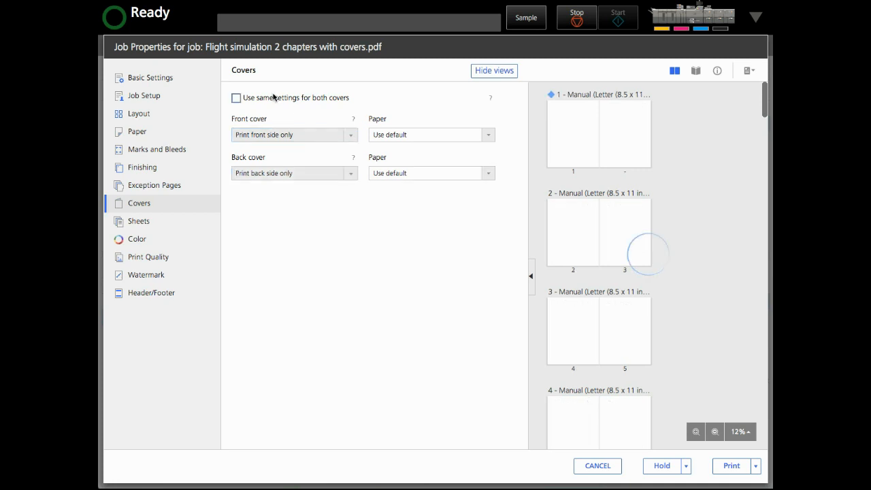
{"action": "left_click", "coordinate": [282, 174]}
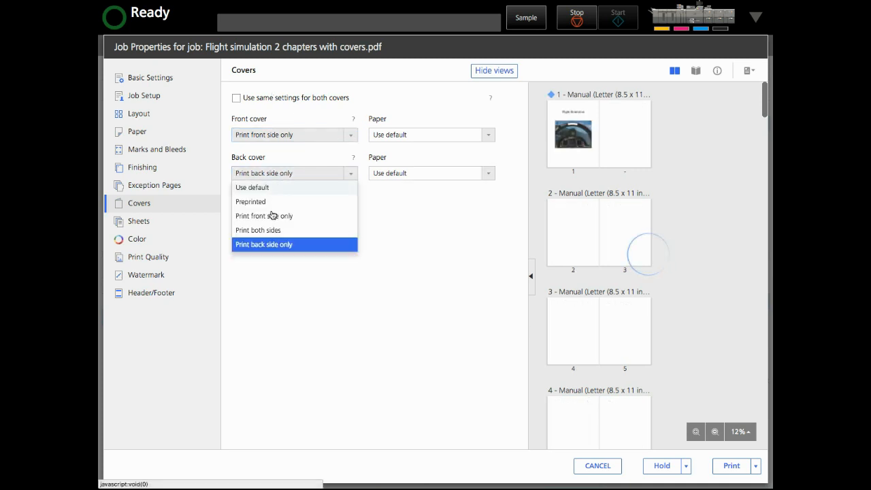
{"action": "left_click", "coordinate": [280, 245]}
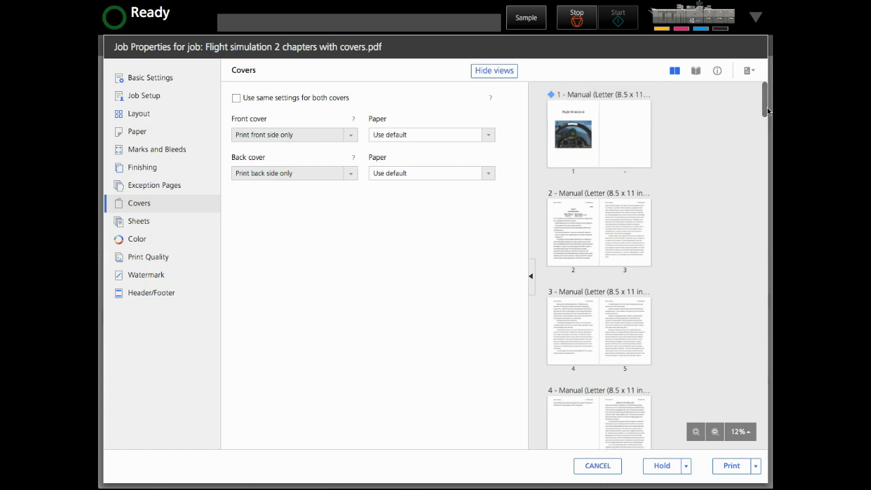
Step: Examine the front and back covers in the sheet preview and the reader view, including pages 77 and 78
{"action": "left_click_drag", "start_coordinate": [764, 102], "coordinate": [765, 453]}
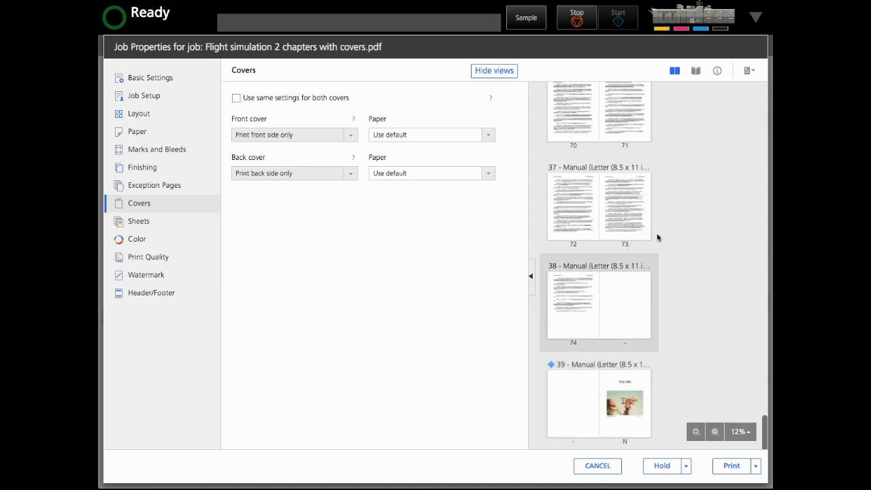
{"action": "left_click", "coordinate": [695, 70]}
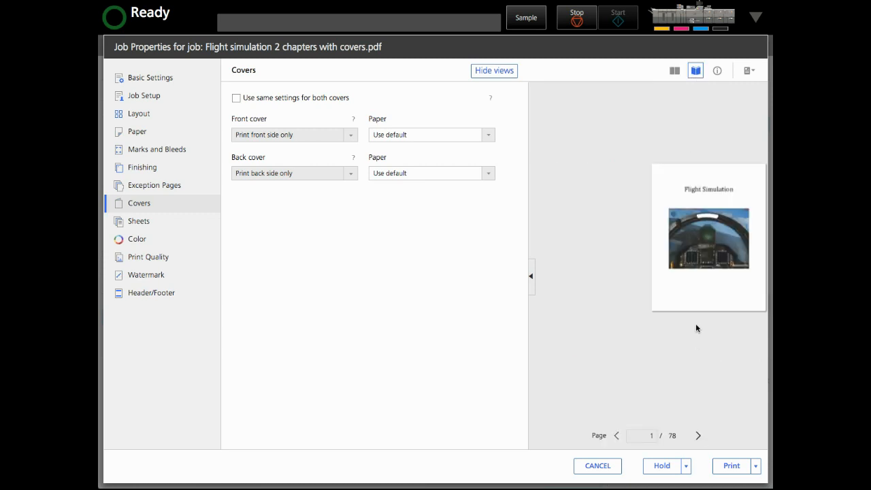
{"action": "left_click", "coordinate": [698, 436]}
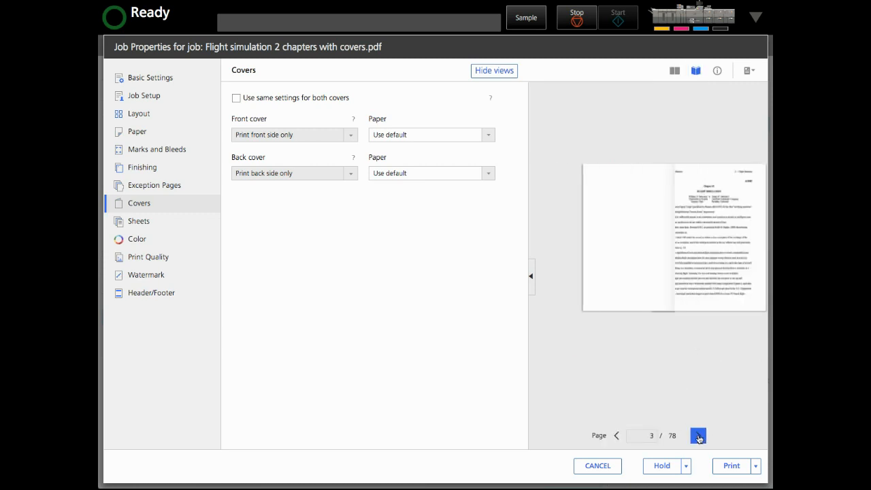
{"action": "left_click", "coordinate": [697, 435]}
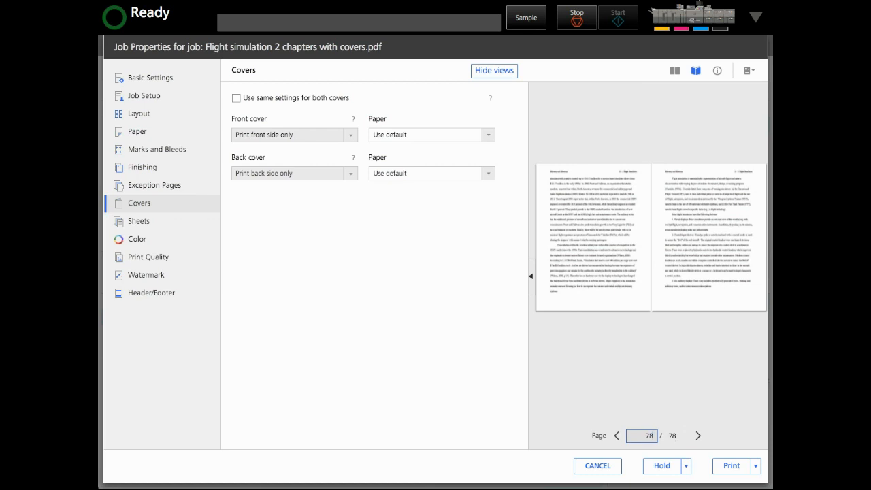
{"action": "key", "text": "Return"}
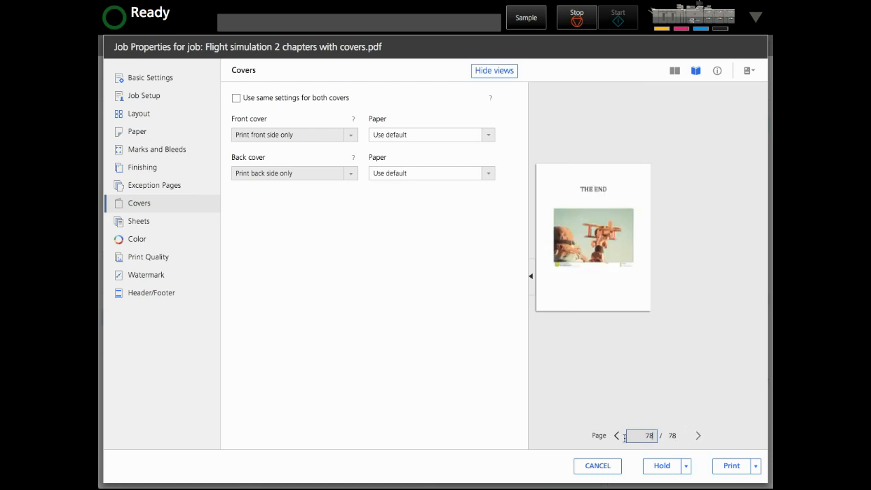
{"action": "left_click", "coordinate": [615, 437]}
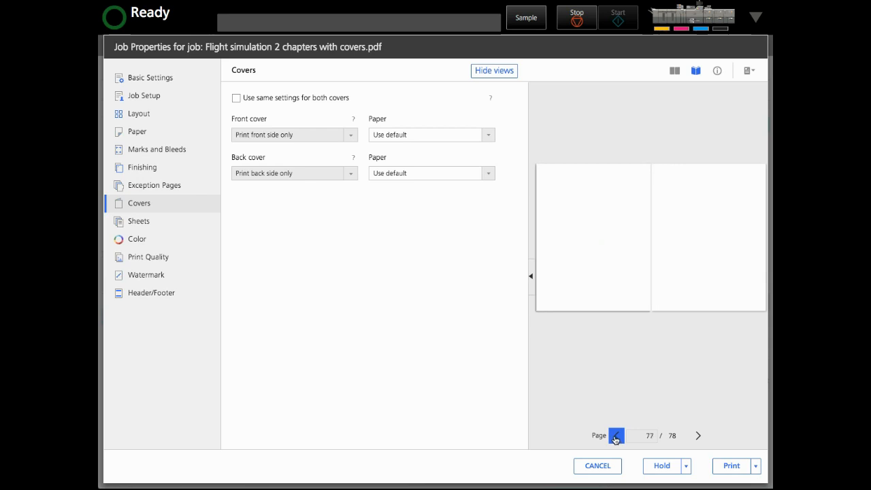
{"action": "left_click", "coordinate": [694, 436]}
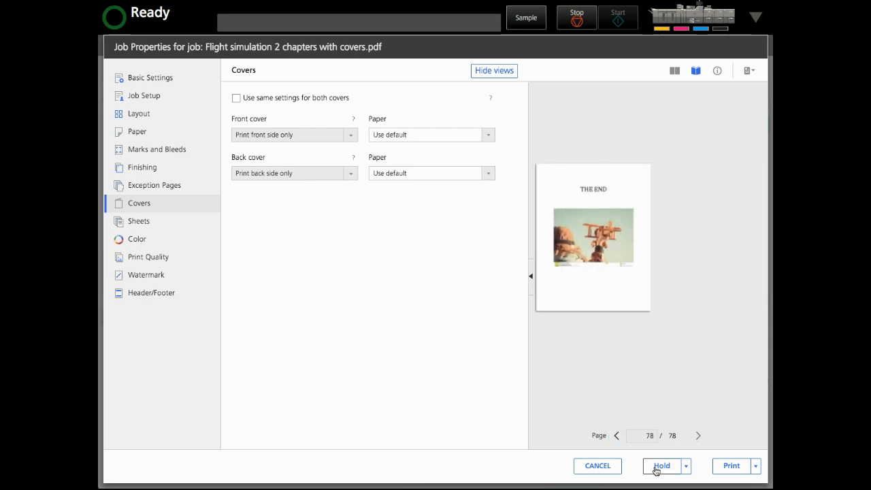
Step: Show the extended sheet view at 50% zoom on sheet 4 and display page numbers on the previewed pages
{"action": "left_click", "coordinate": [674, 71]}
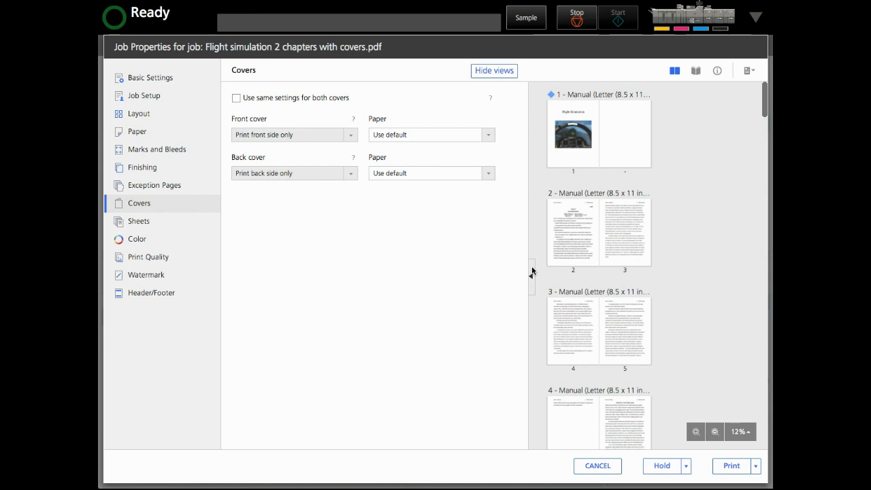
{"action": "left_click", "coordinate": [696, 432]}
{"action": "left_click", "coordinate": [531, 275]}
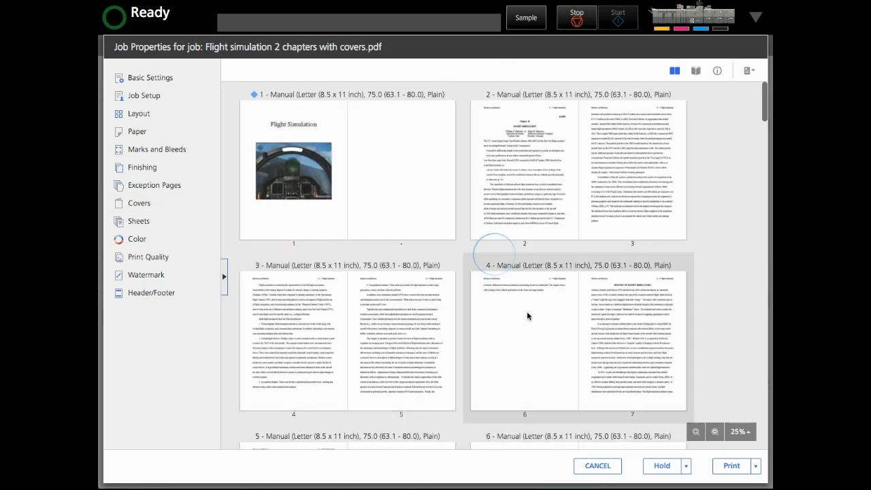
{"action": "left_click", "coordinate": [643, 289]}
{"action": "left_click", "coordinate": [696, 431]}
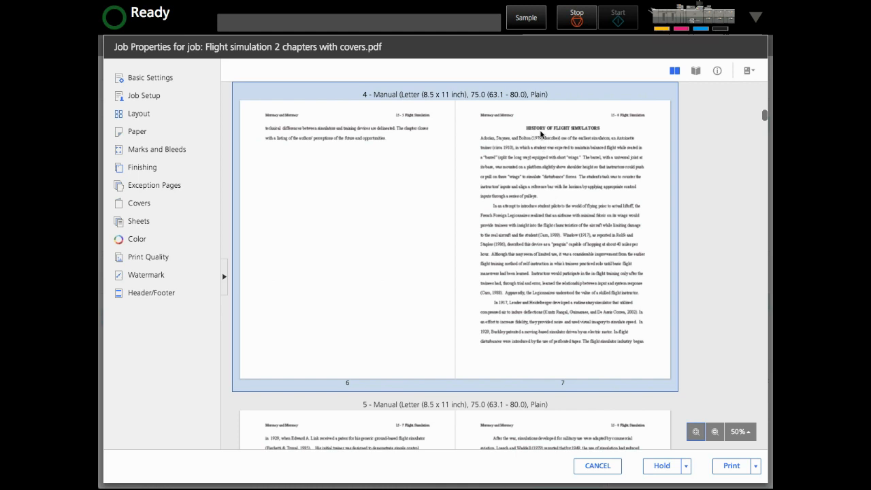
{"action": "left_click", "coordinate": [748, 70]}
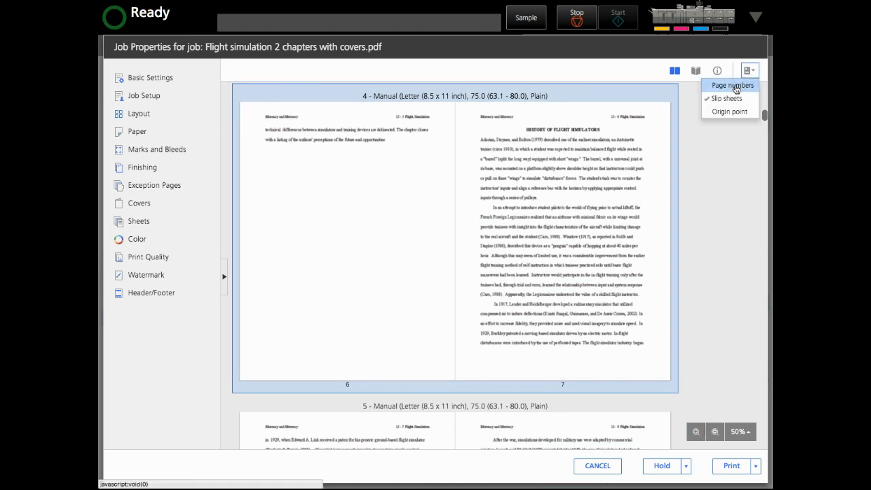
{"action": "left_click", "coordinate": [730, 90]}
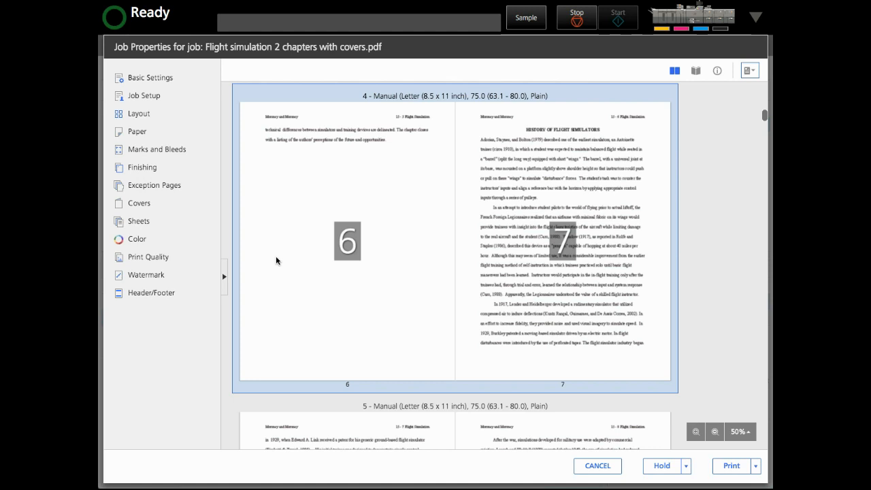
Step: Return to the split view and prepare a tab exception page positioned before page 7
{"action": "left_click", "coordinate": [224, 273]}
{"action": "scroll", "coordinate": [647, 204], "scroll_direction": "right", "scroll_amount": 3}
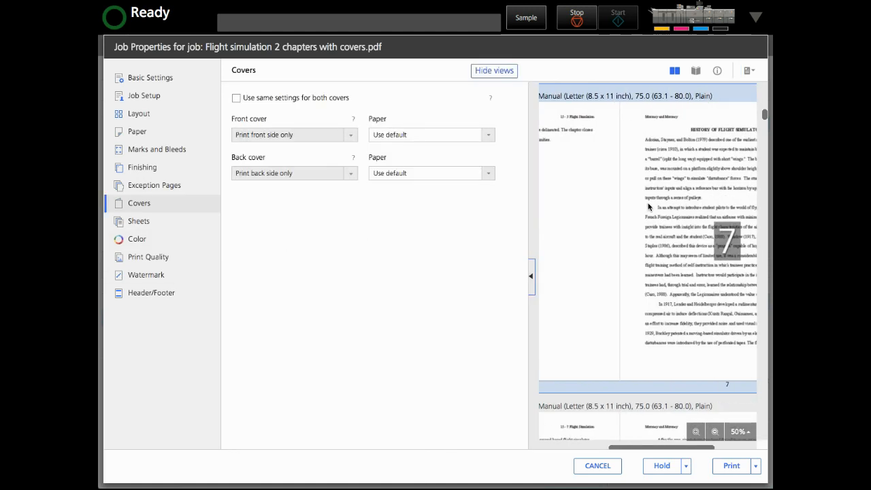
{"action": "left_click", "coordinate": [151, 185]}
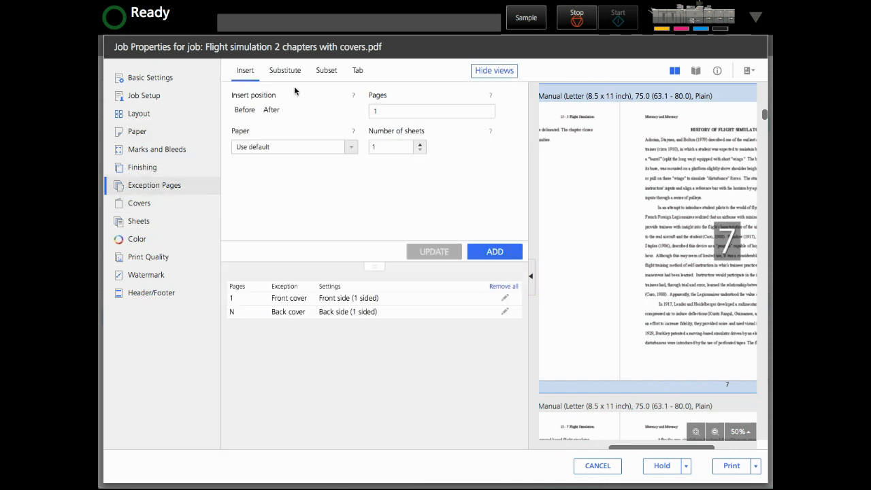
{"action": "left_click", "coordinate": [370, 73]}
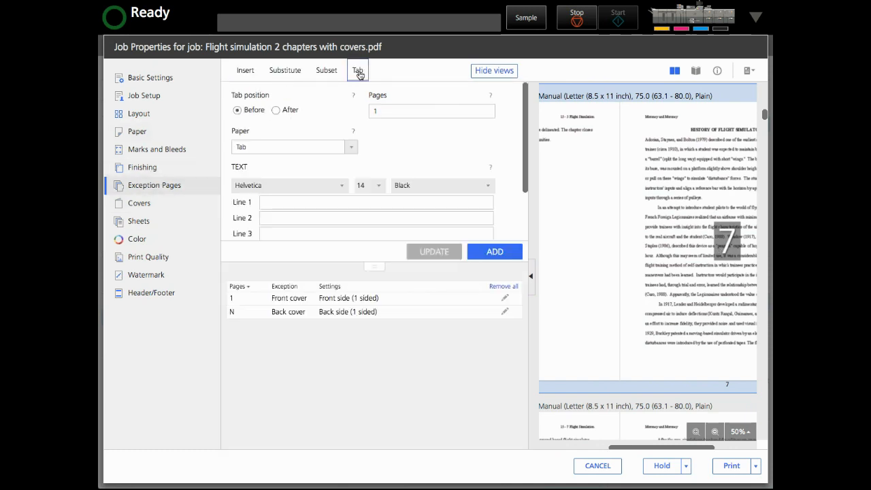
{"action": "left_click", "coordinate": [387, 112]}
{"action": "key", "text": "BackSpace"}
{"action": "type", "text": "7"}
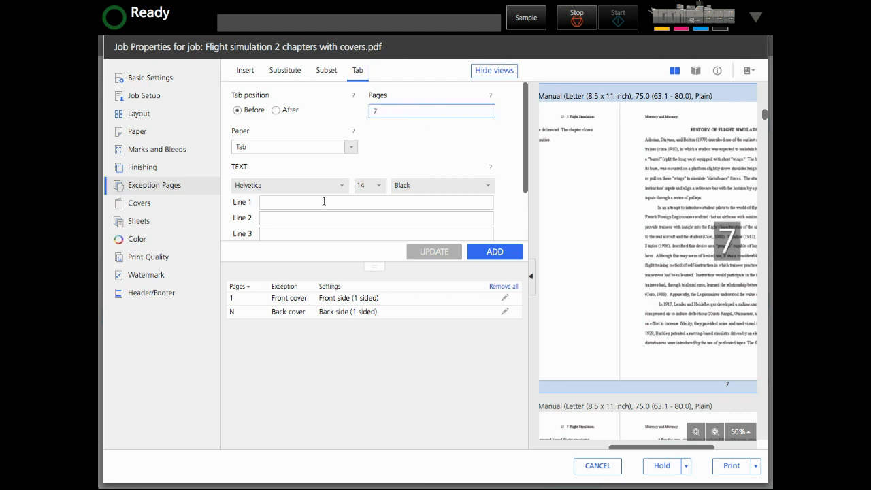
Step: Enter "History of flight simulation" as line 1 of the tab text and add the tab exception
{"action": "left_click", "coordinate": [324, 202]}
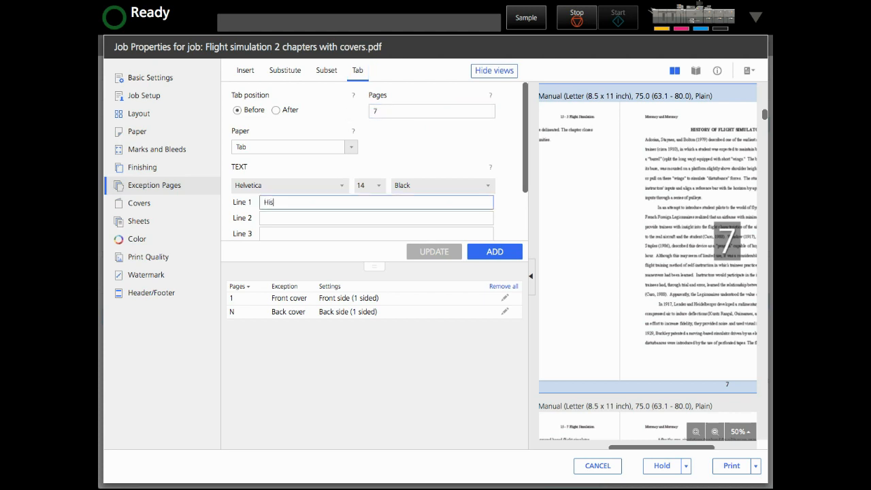
{"action": "type", "text": "Histoty o"}
{"action": "key", "text": "BackSpace"}
{"action": "key", "text": "BackSpace"}
{"action": "key", "text": "BackSpace"}
{"action": "left_click", "coordinate": [496, 252]}
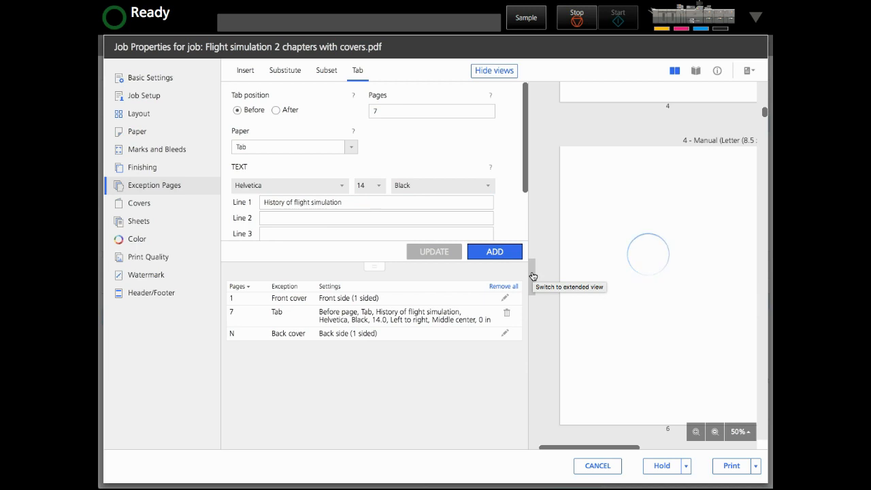
Step: Examine the tab sheet and its neighbouring sheets in the extended preview, checking the tab text and where the chapter starts
{"action": "left_click", "coordinate": [531, 279]}
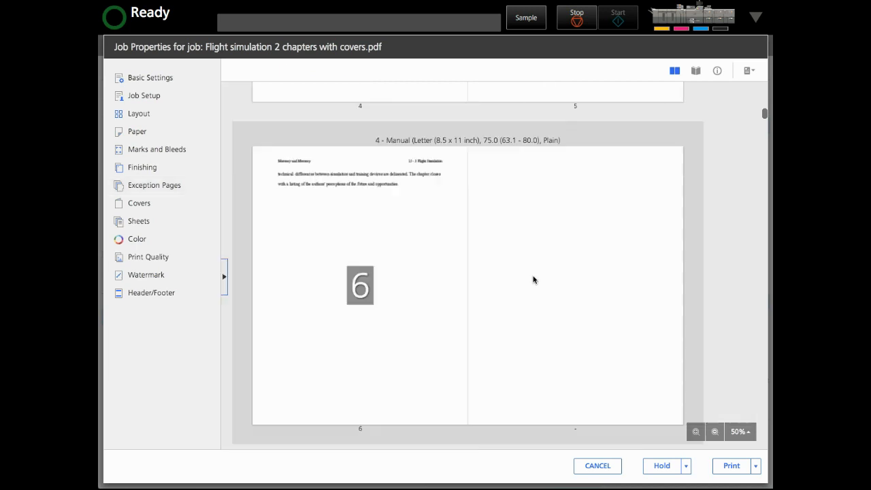
{"action": "scroll", "coordinate": [556, 231], "scroll_direction": "down", "scroll_amount": 5}
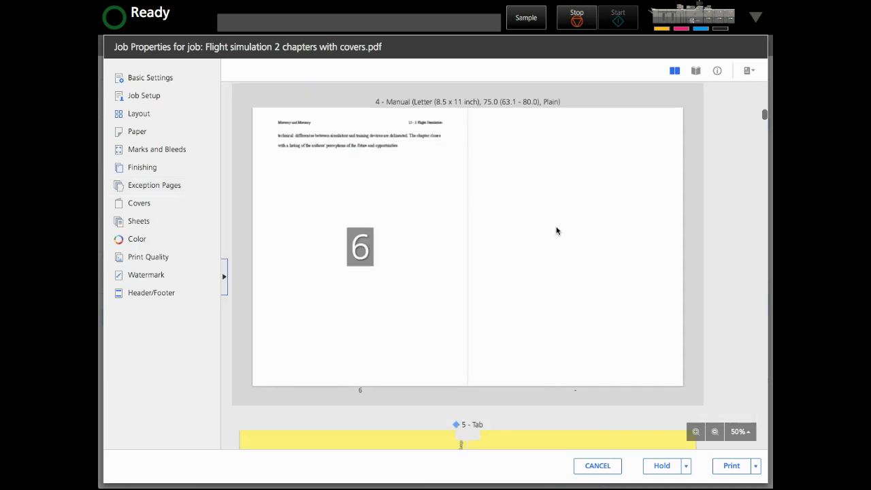
{"action": "scroll", "coordinate": [555, 230], "scroll_direction": "down", "scroll_amount": 5}
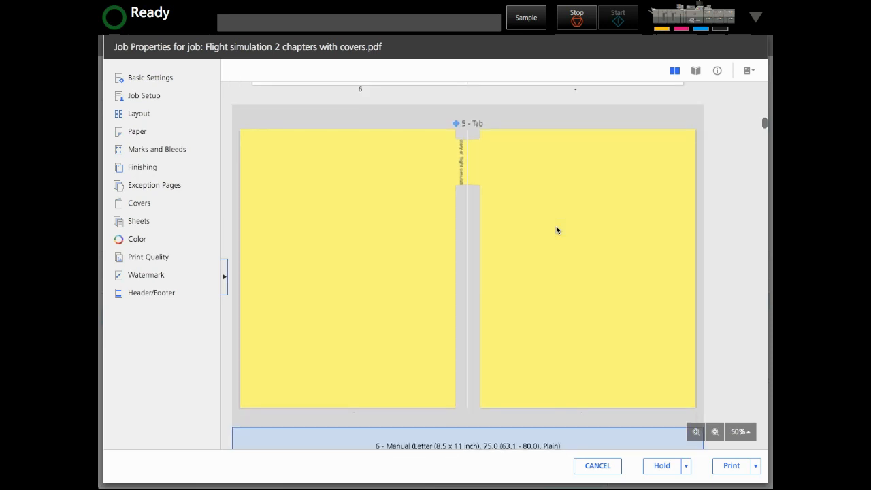
{"action": "scroll", "coordinate": [556, 230], "scroll_direction": "down", "scroll_amount": 1}
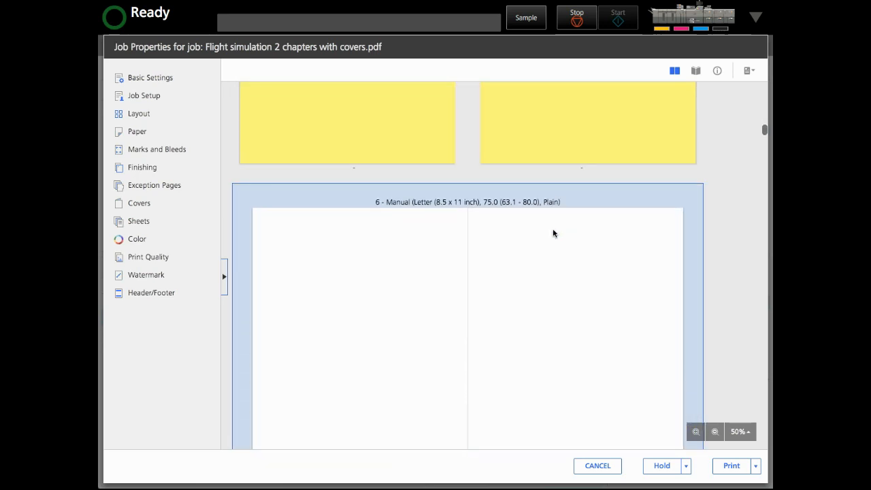
{"action": "scroll", "coordinate": [553, 233], "scroll_direction": "down", "scroll_amount": 3}
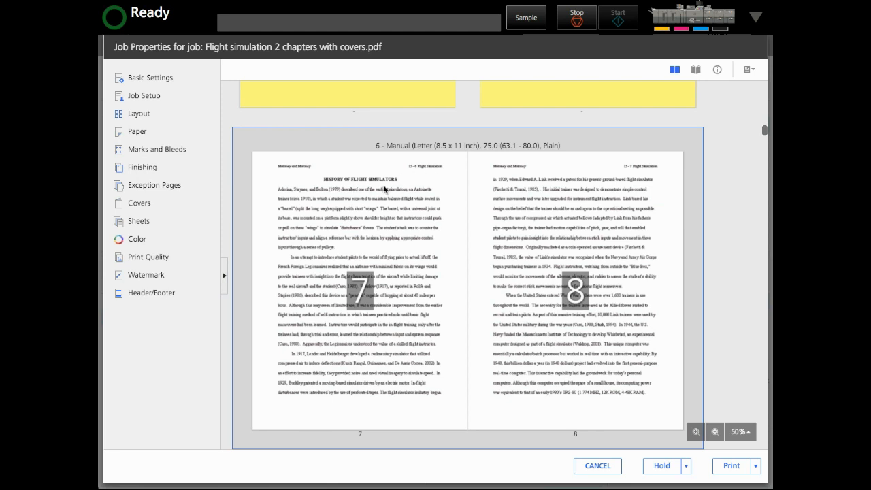
{"action": "scroll", "coordinate": [490, 169], "scroll_direction": "up", "scroll_amount": 10}
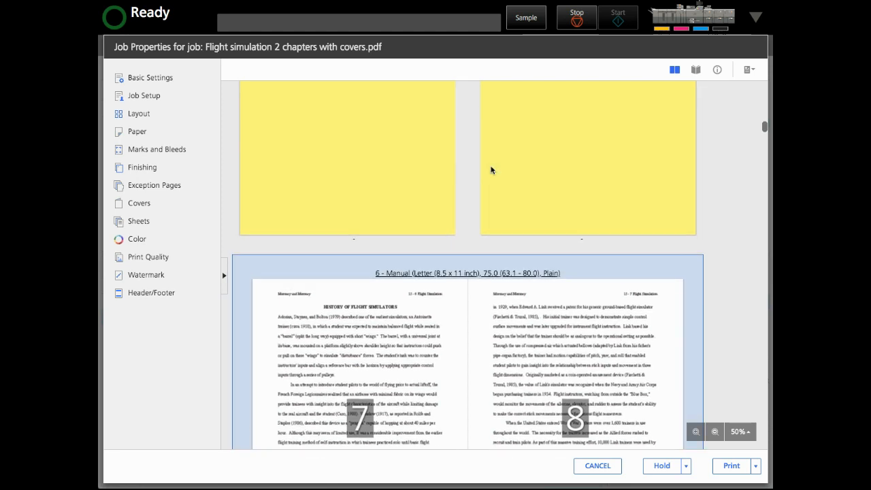
{"action": "scroll", "coordinate": [491, 170], "scroll_direction": "up", "scroll_amount": 2}
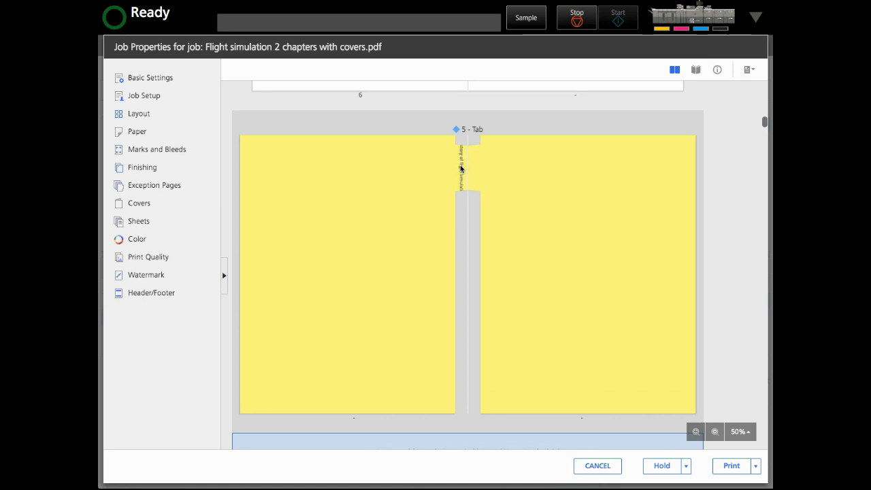
Step: Split the page 7 tab text into "History of flight" on line 1 and "simulation" on line 2, and update the tab exception
{"action": "left_click", "coordinate": [223, 271]}
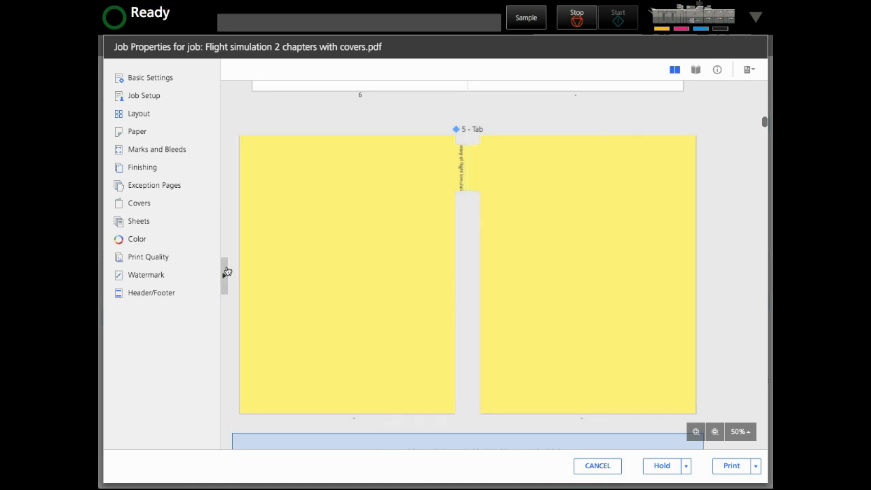
{"action": "left_click", "coordinate": [352, 201]}
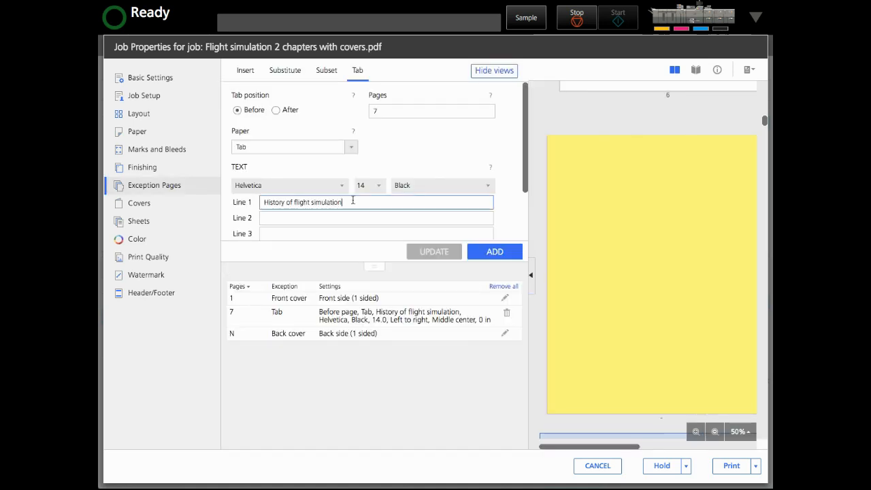
{"action": "left_click", "coordinate": [368, 315]}
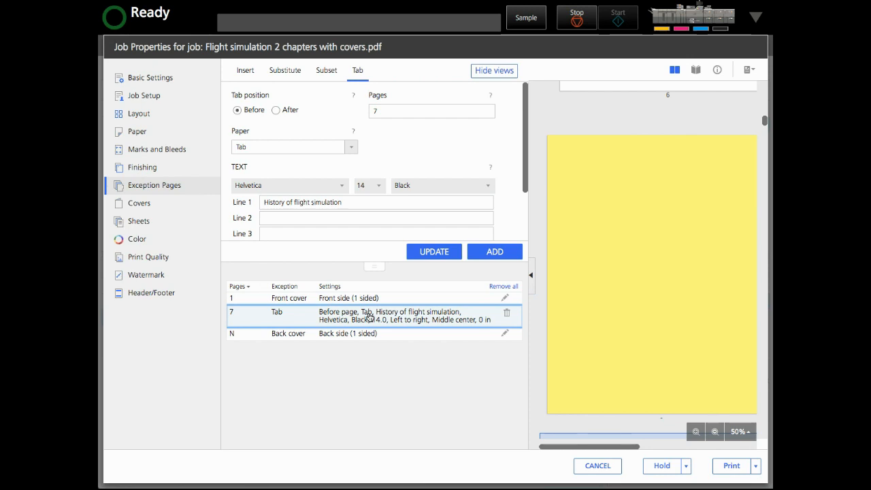
{"action": "double_click", "coordinate": [311, 202]}
{"action": "key", "text": "BackSpace"}
{"action": "left_click", "coordinate": [331, 217]}
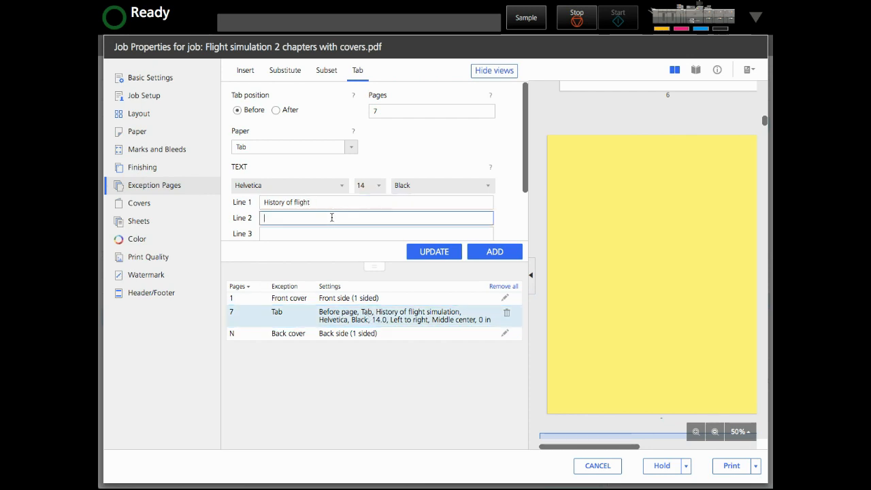
{"action": "type", "text": "simulation"}
{"action": "left_click", "coordinate": [439, 253]}
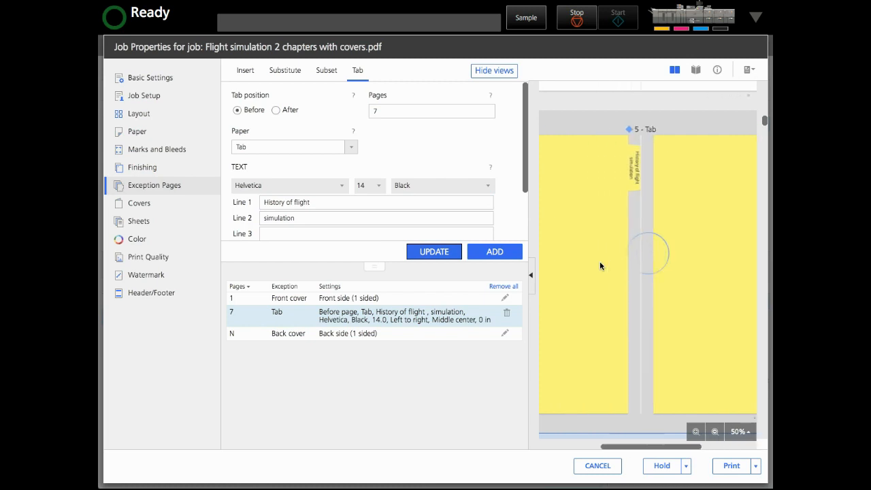
Step: Switch the extended preview to book view and go to page 10 to check the tab sheet in the bound document
{"action": "left_click", "coordinate": [532, 279]}
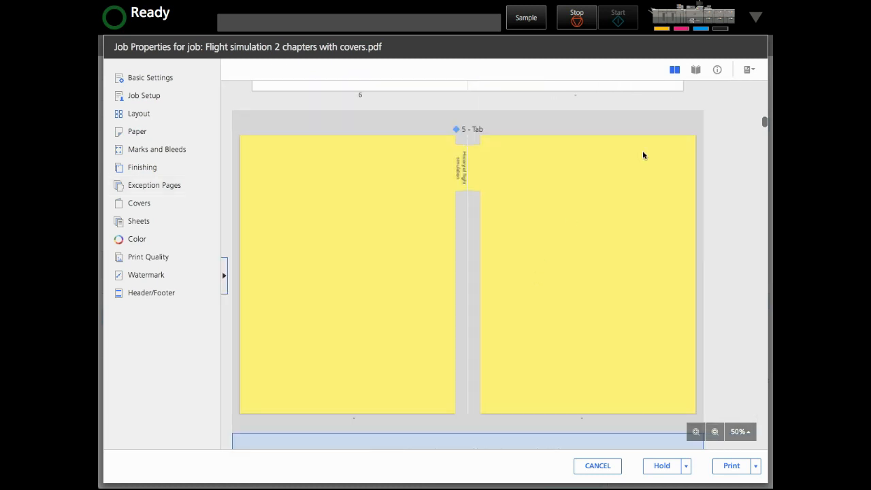
{"action": "left_click", "coordinate": [695, 70]}
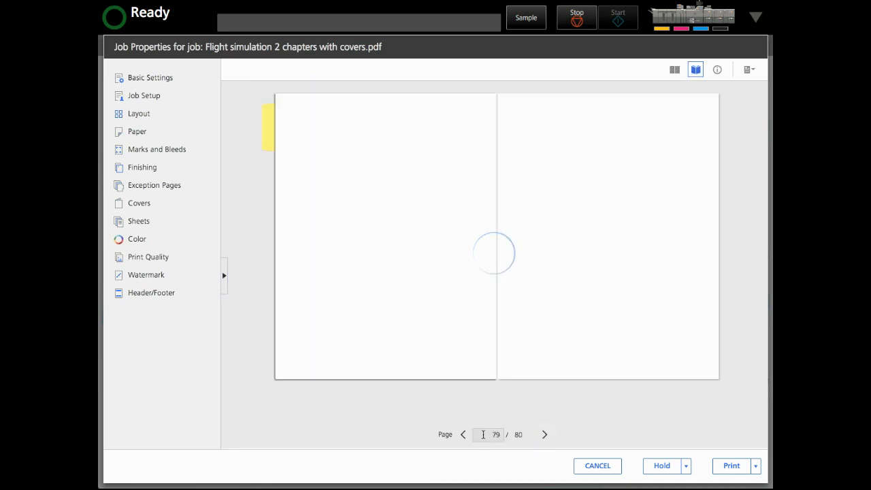
{"action": "left_click", "coordinate": [483, 434]}
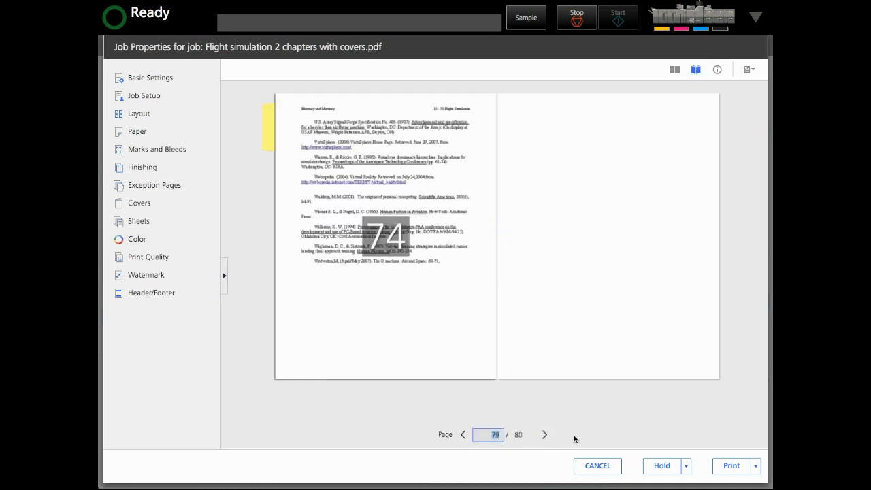
{"action": "type", "text": "10"}
{"action": "key", "text": "Return"}
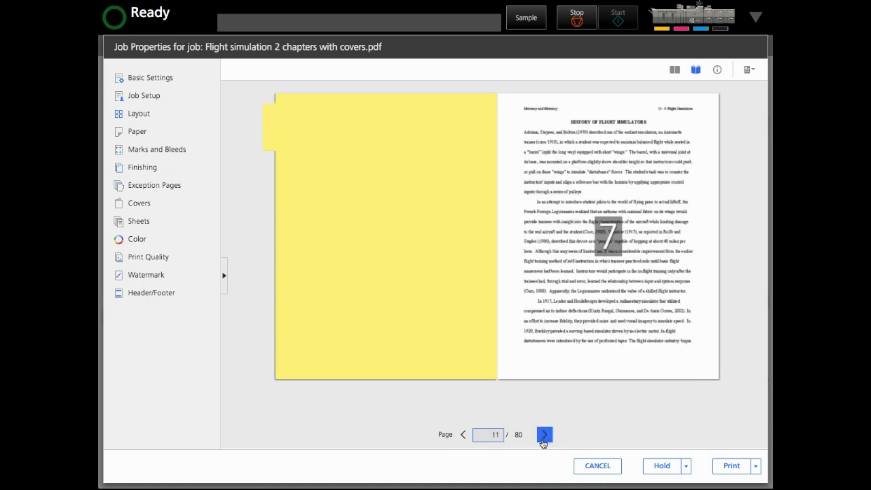
Step: Add a tab before the "Why use simulation?" chapter on page 11 with line 1 "Why use" and line 2 "simulation"
{"action": "left_click", "coordinate": [546, 437]}
{"action": "left_click", "coordinate": [546, 436]}
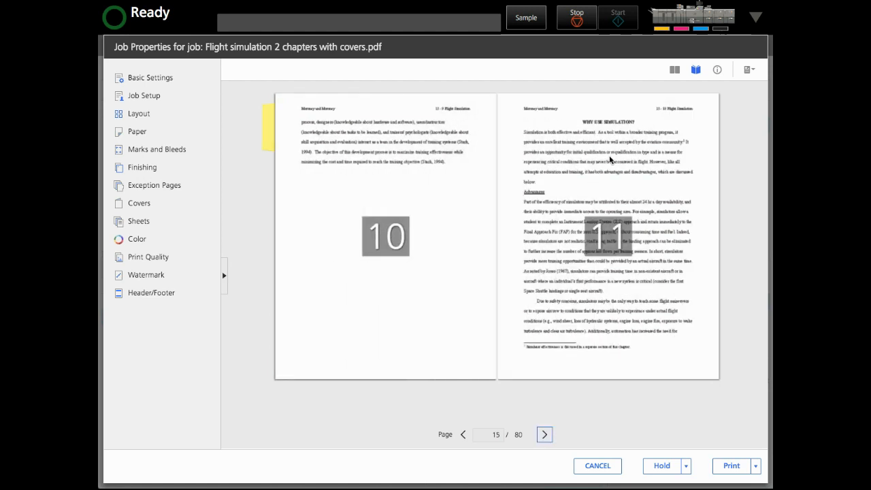
{"action": "right_click", "coordinate": [610, 158]}
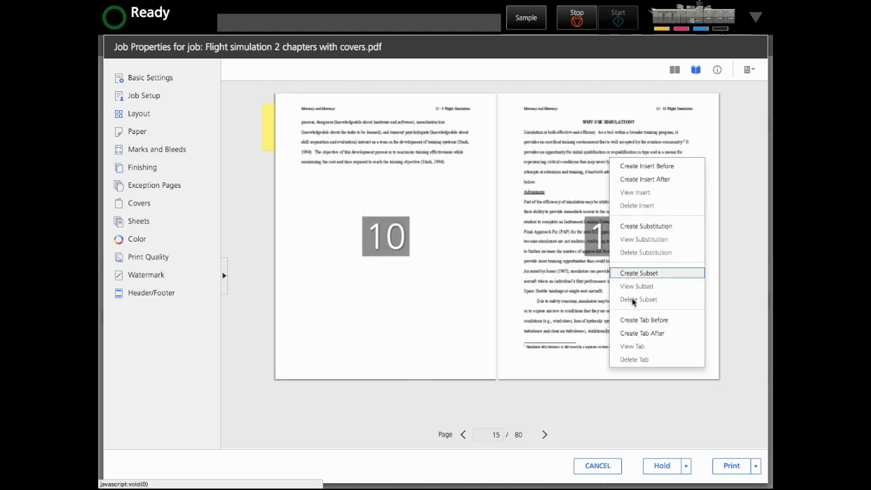
{"action": "left_click", "coordinate": [638, 323]}
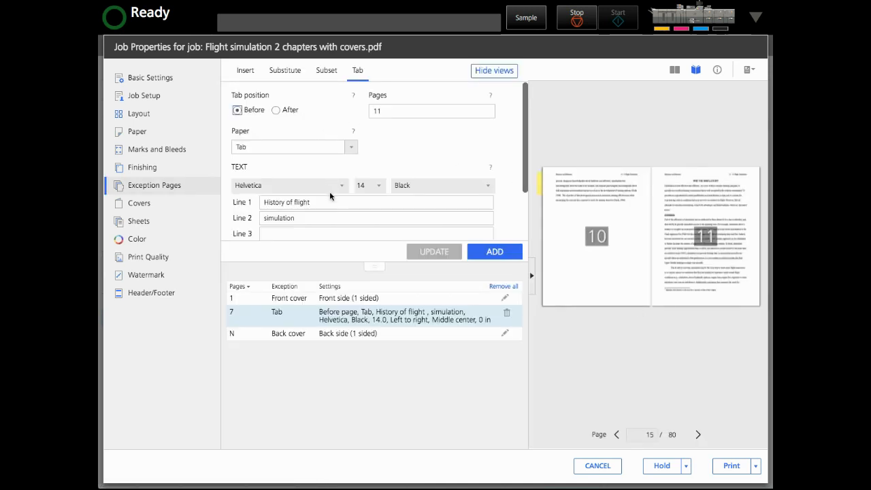
{"action": "left_click_drag", "start_coordinate": [328, 199], "coordinate": [249, 198]}
{"action": "type", "text": "Why use"}
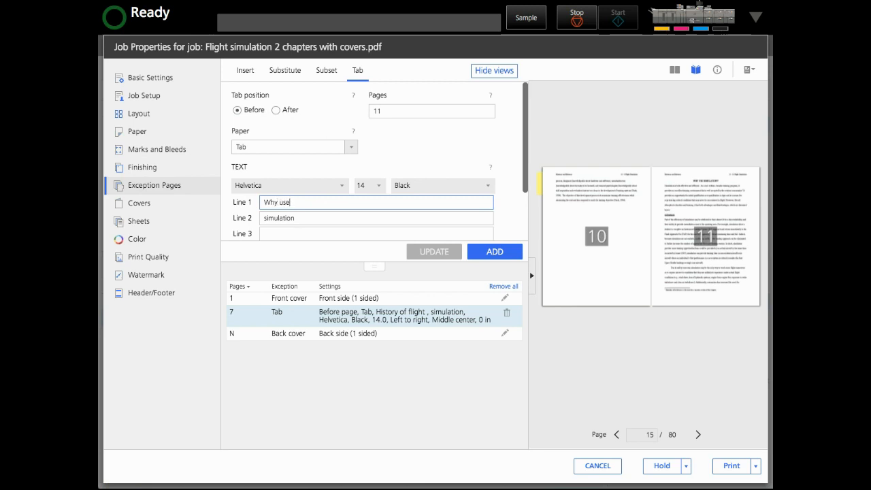
{"action": "left_click", "coordinate": [501, 252]}
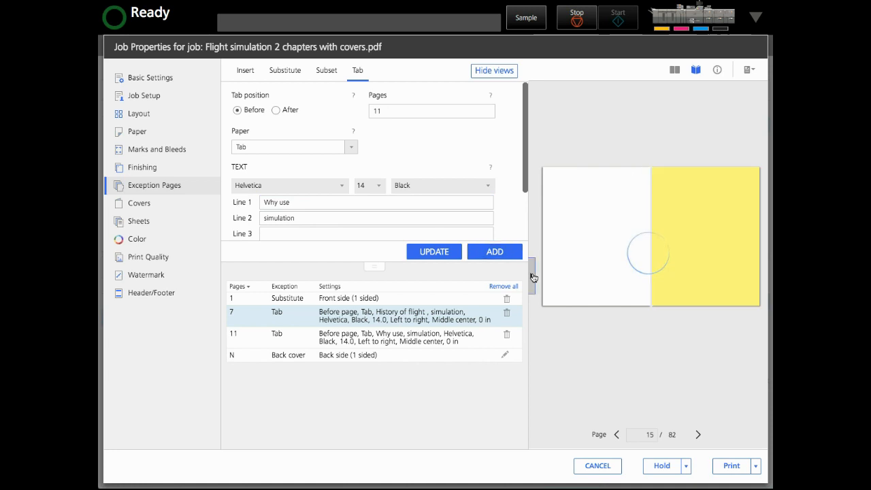
Step: Add a tab before the "Simulator Effectiveness" chapter on page 15 with line 1 "Sim effectiveness" and line 2 empty
{"action": "left_click", "coordinate": [532, 275]}
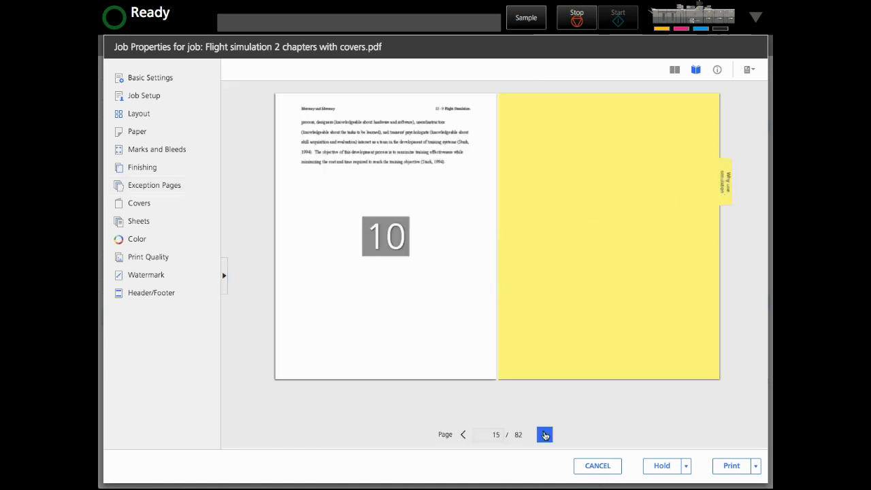
{"action": "left_click", "coordinate": [544, 434]}
{"action": "left_click", "coordinate": [544, 434]}
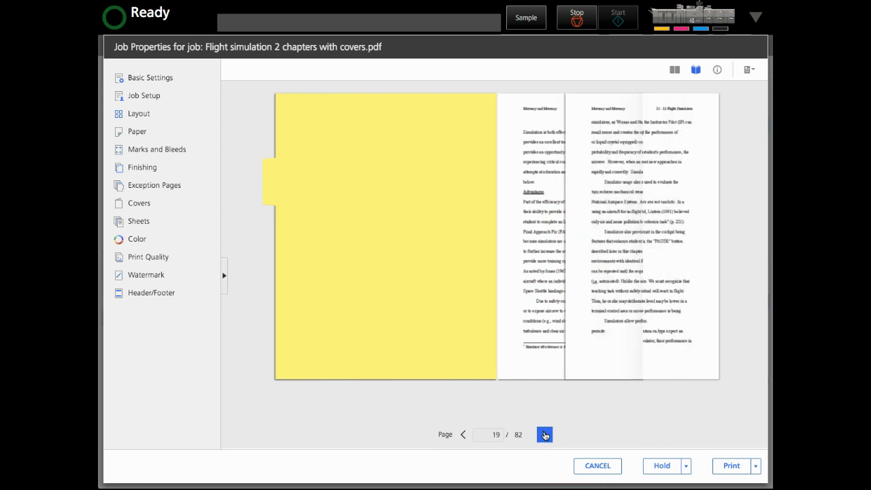
{"action": "left_click", "coordinate": [544, 434]}
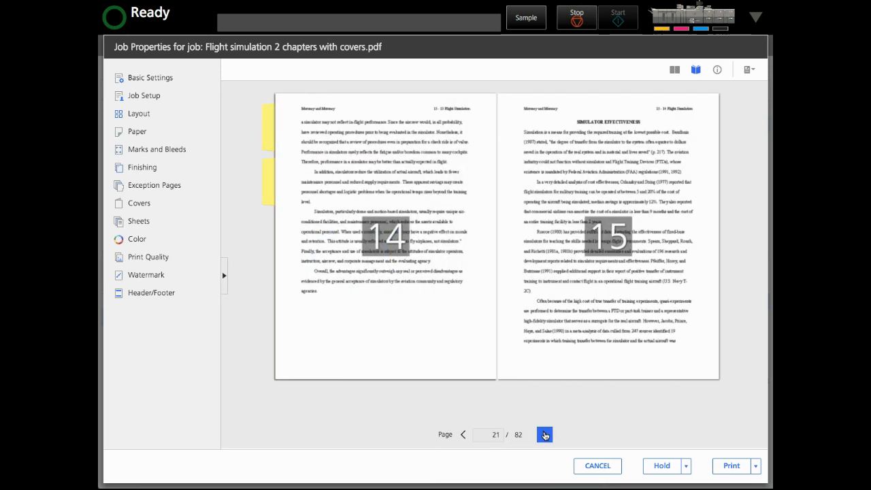
{"action": "right_click", "coordinate": [599, 145]}
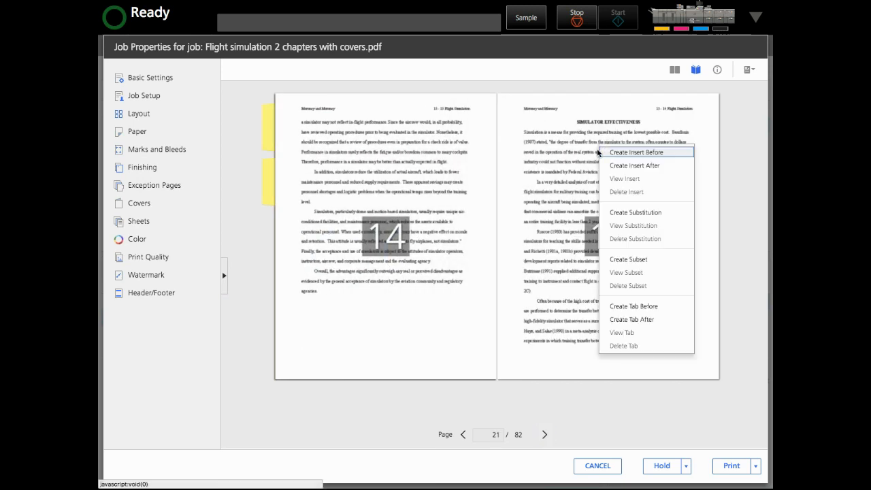
{"action": "left_click", "coordinate": [640, 306]}
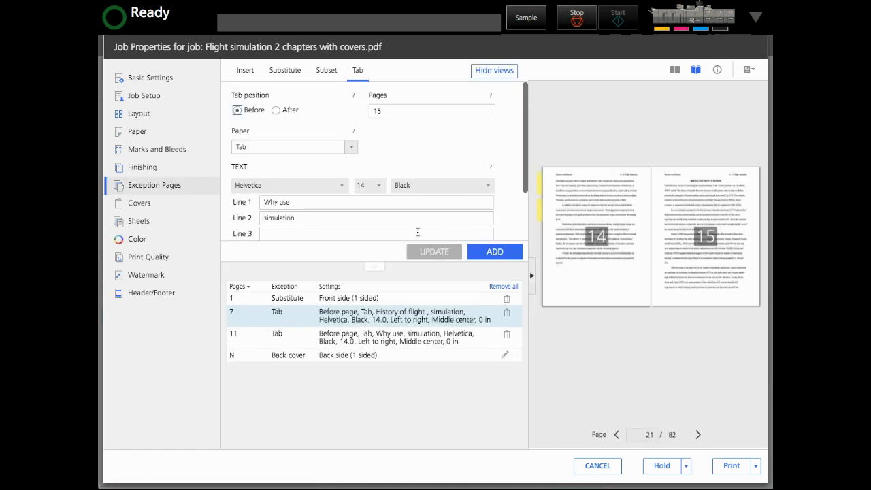
{"action": "triple_click", "coordinate": [309, 202]}
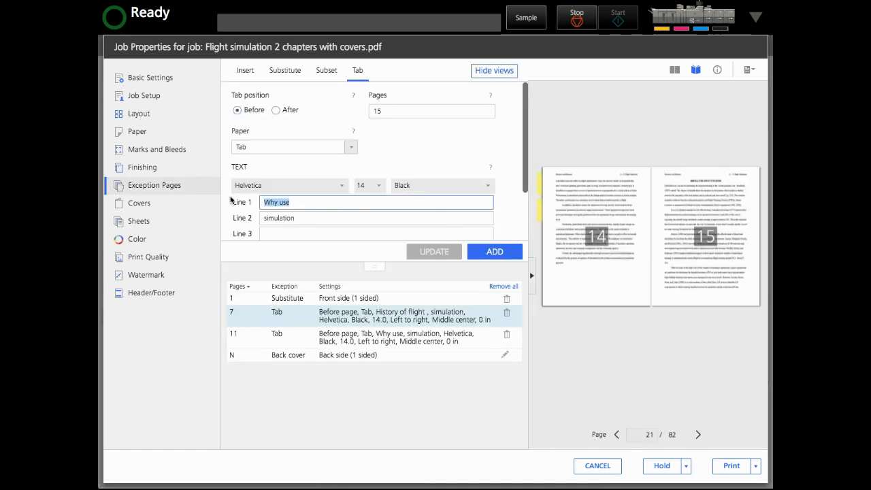
{"action": "type", "text": "Sim effectiveness"}
{"action": "key", "text": "Tab"}
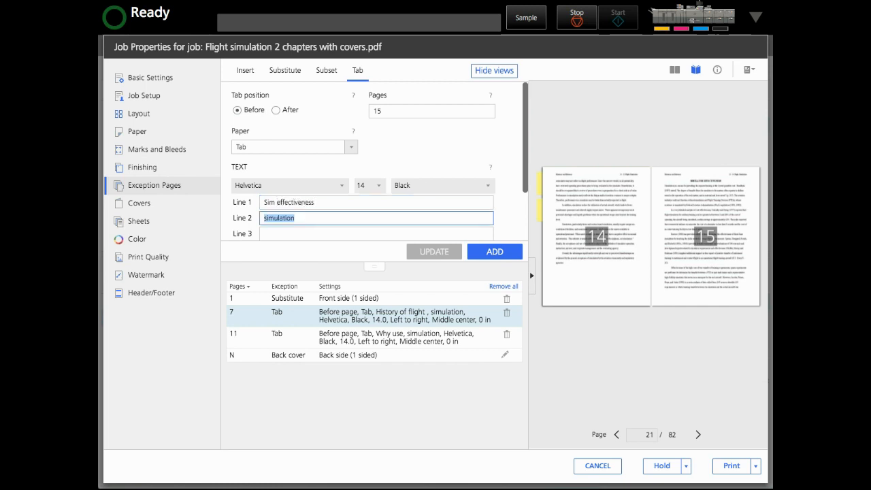
{"action": "key", "text": "BackSpace"}
{"action": "left_click", "coordinate": [509, 253]}
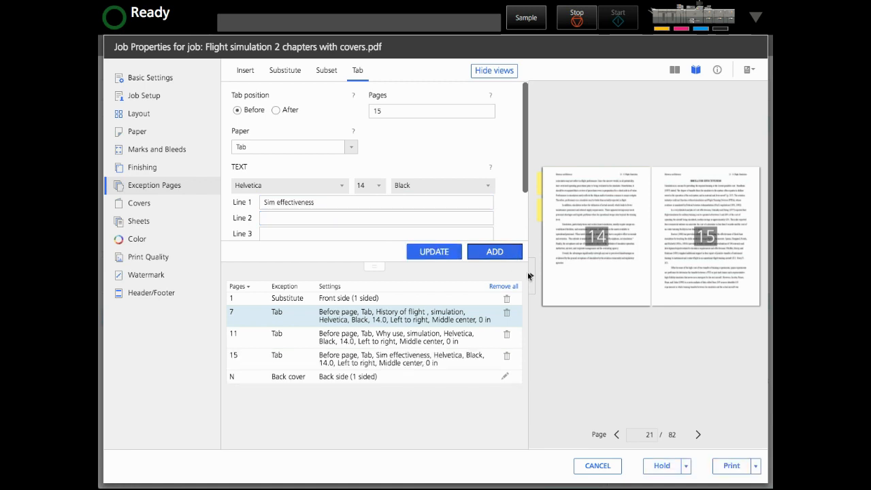
Step: Examine the tab sheet before page 15 and the pages following it in the extended book preview
{"action": "left_click", "coordinate": [532, 278]}
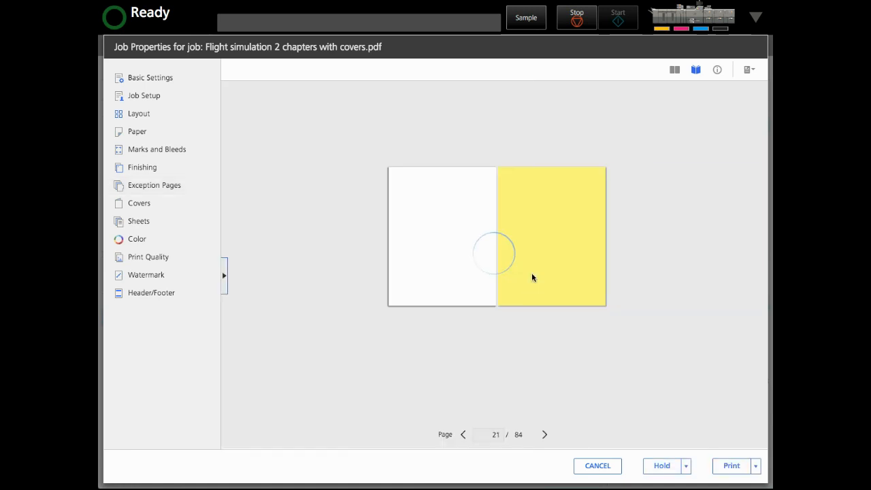
{"action": "left_click", "coordinate": [545, 435]}
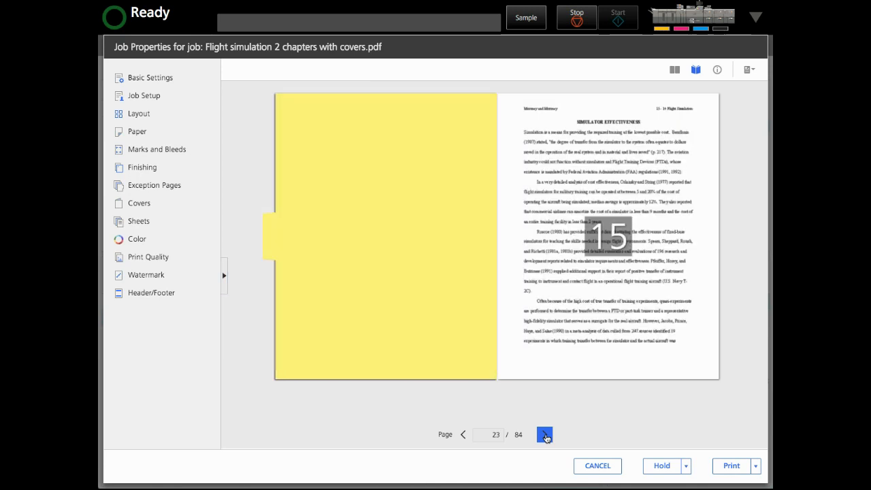
{"action": "left_click", "coordinate": [545, 436]}
{"action": "left_click", "coordinate": [545, 436]}
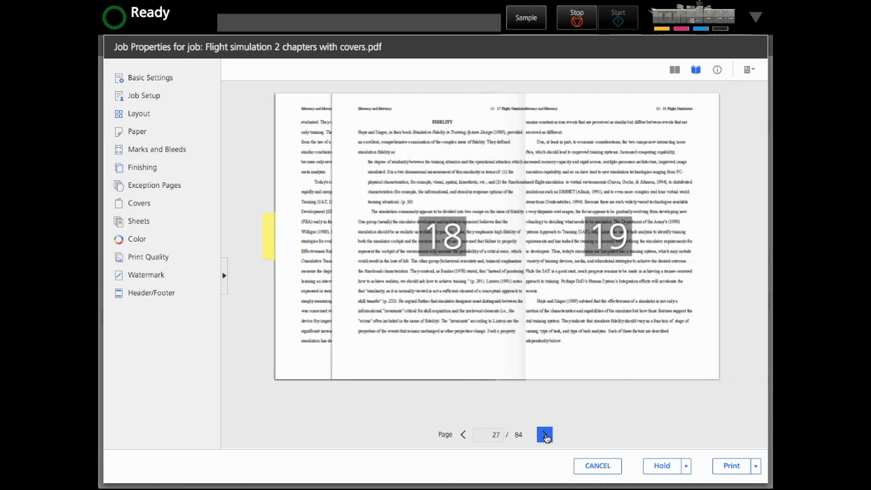
{"action": "left_click", "coordinate": [545, 436]}
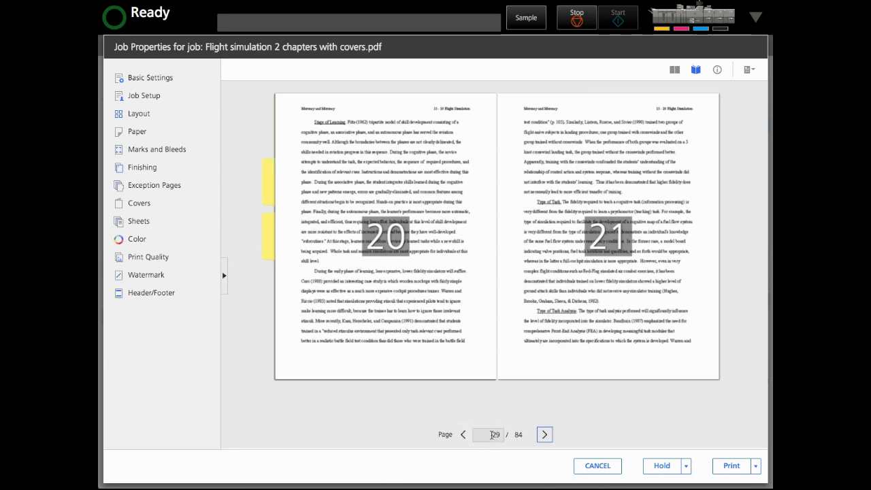
Step: Return the book preview to page 1 and check the chapter tabs along the edge of the opening pages
{"action": "double_click", "coordinate": [495, 434]}
{"action": "type", "text": "1"}
{"action": "key", "text": "Return"}
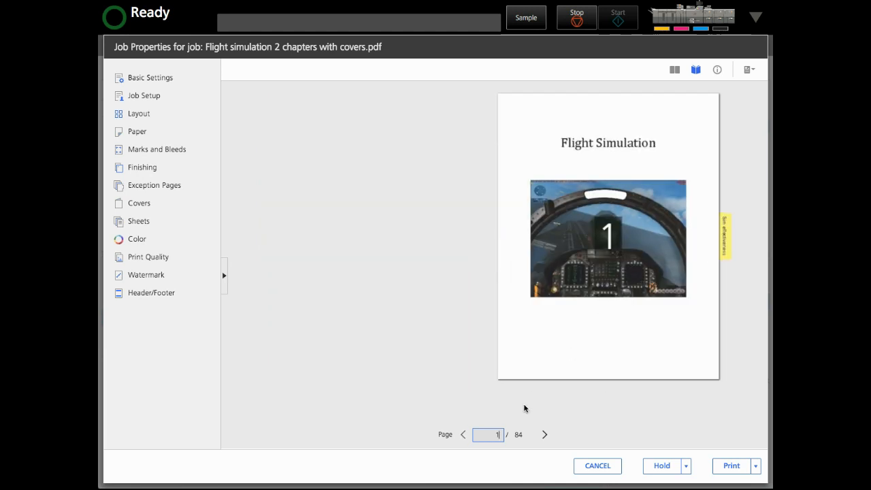
{"action": "left_click", "coordinate": [722, 127]}
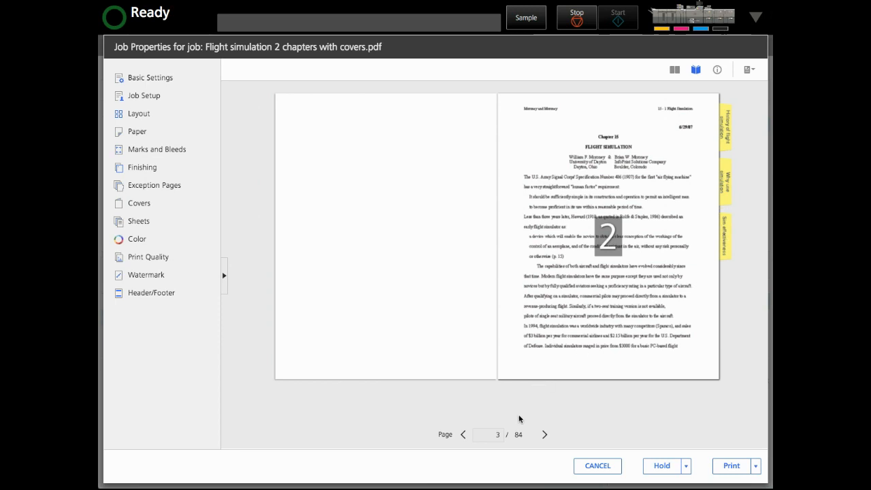
{"action": "left_click", "coordinate": [491, 434]}
{"action": "type", "text": "1"}
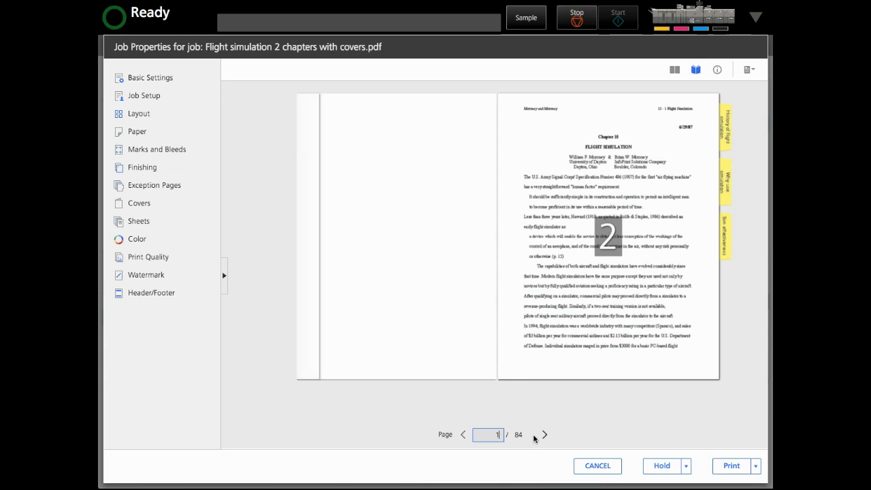
Step: Examine the closing pages of the book preview backwards from page 84 to locate the start of the References section
{"action": "type", "text": "84"}
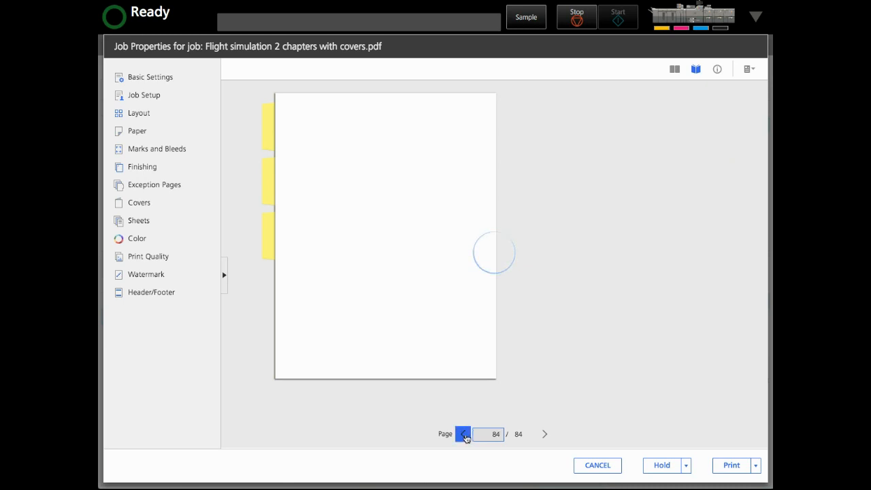
{"action": "left_click", "coordinate": [463, 434]}
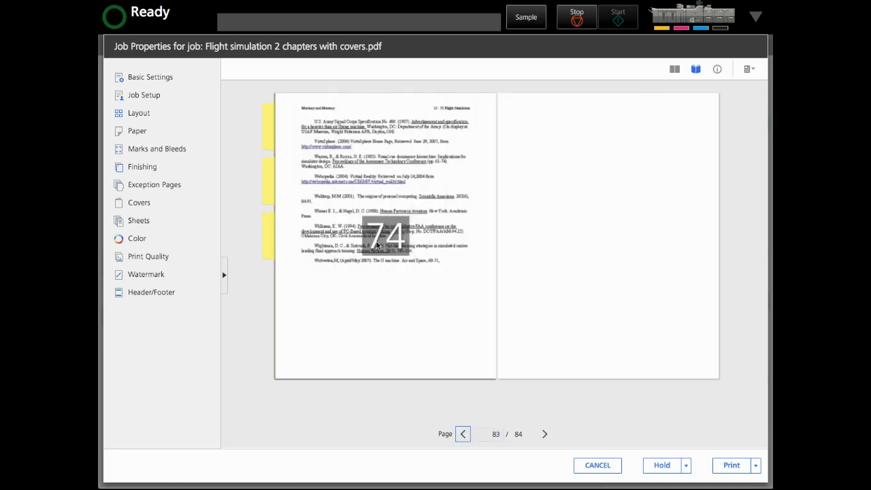
{"action": "left_click", "coordinate": [463, 434]}
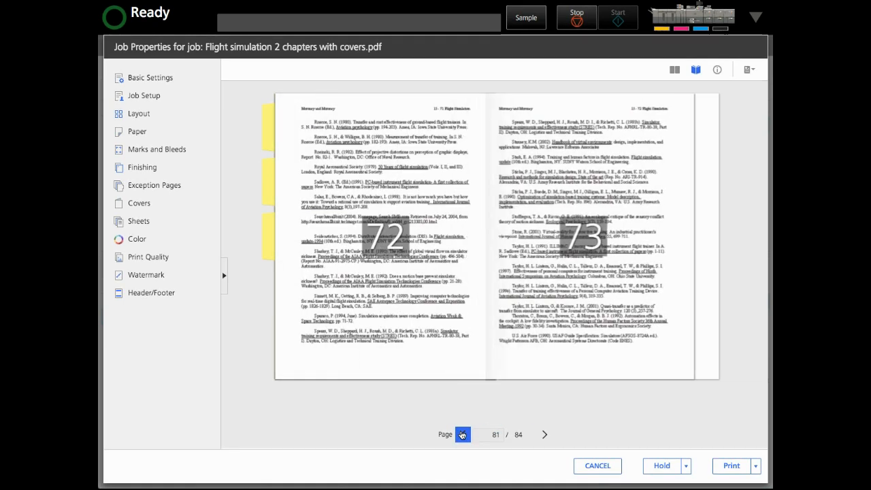
{"action": "left_click", "coordinate": [462, 434]}
{"action": "left_click", "coordinate": [462, 434]}
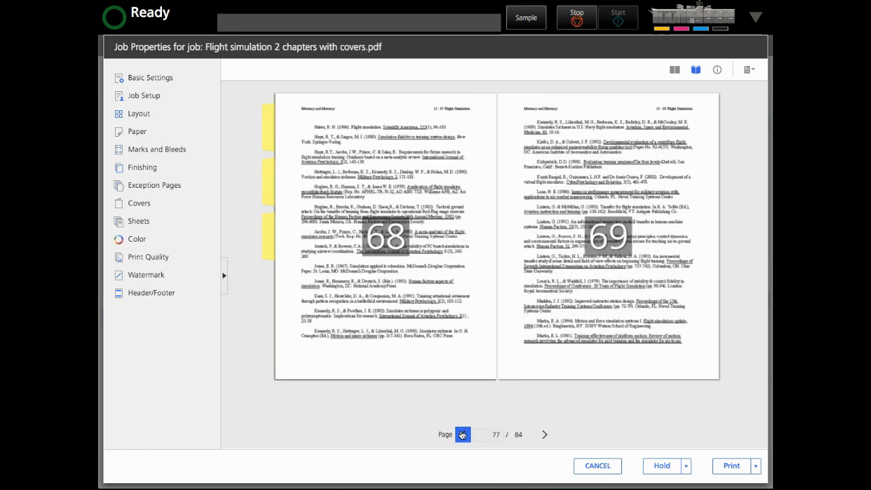
{"action": "left_click", "coordinate": [462, 434]}
{"action": "left_click", "coordinate": [462, 434]}
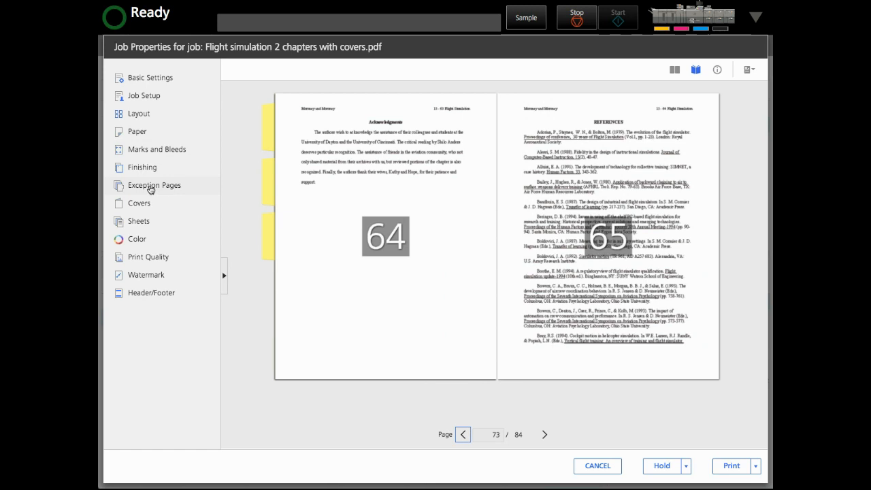
Step: Prepare a substitute exception for pages 65-74 with Letter blue paper
{"action": "left_click", "coordinate": [151, 188]}
{"action": "left_click", "coordinate": [285, 72]}
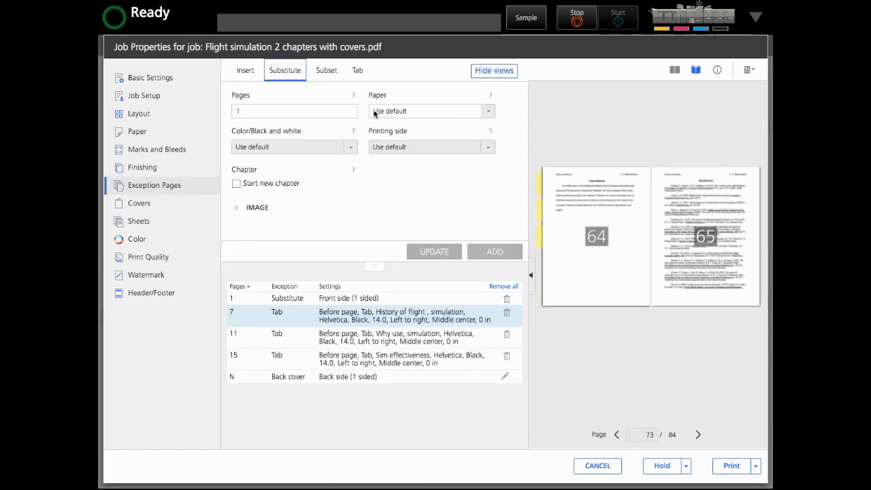
{"action": "left_click", "coordinate": [323, 112]}
{"action": "key", "text": "BackSpace"}
{"action": "type", "text": "65"}
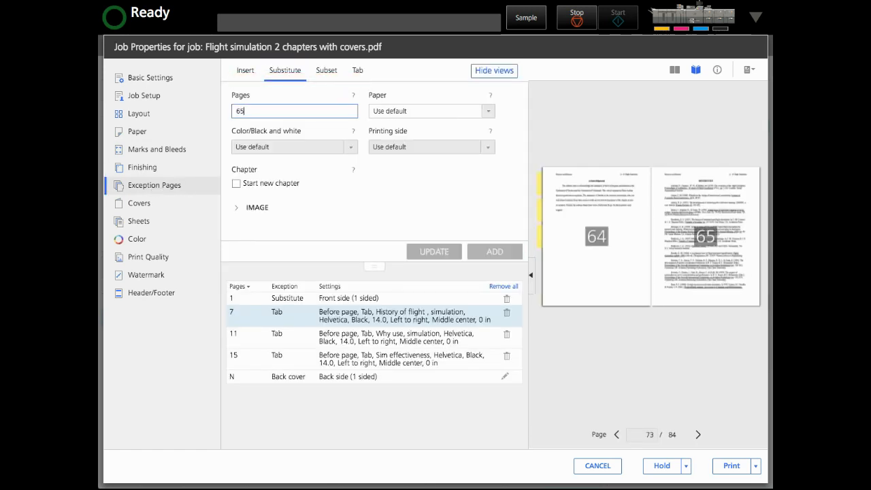
{"action": "type", "text": "-74"}
{"action": "left_click", "coordinate": [491, 112]}
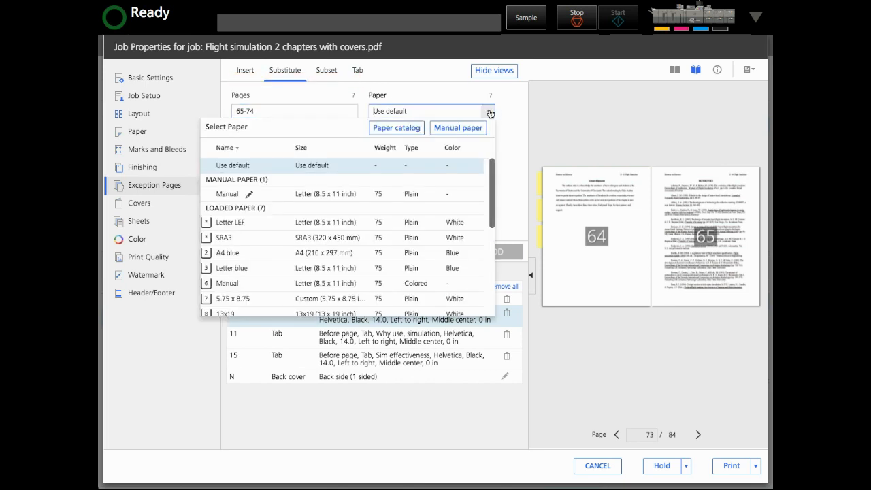
{"action": "left_click", "coordinate": [230, 269]}
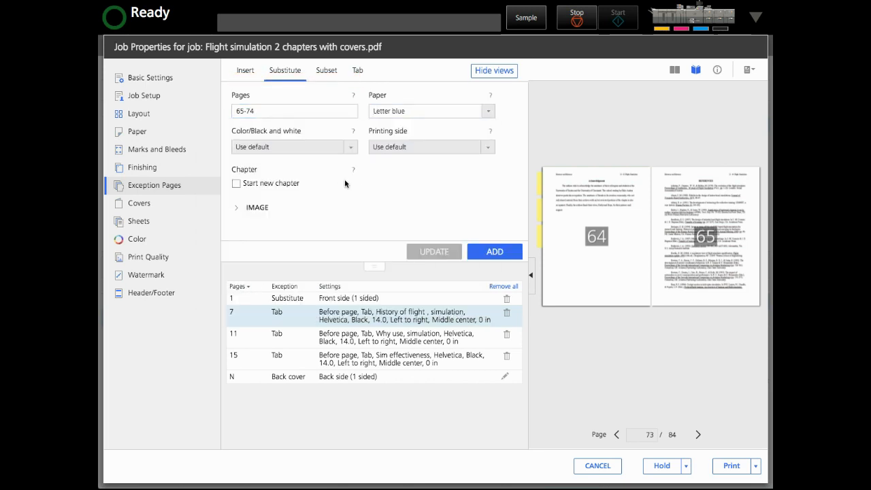
Step: Set the pages 65-74 substitute to Black and white and Both sides (2 sided), and add it to the exceptions
{"action": "left_click", "coordinate": [351, 148]}
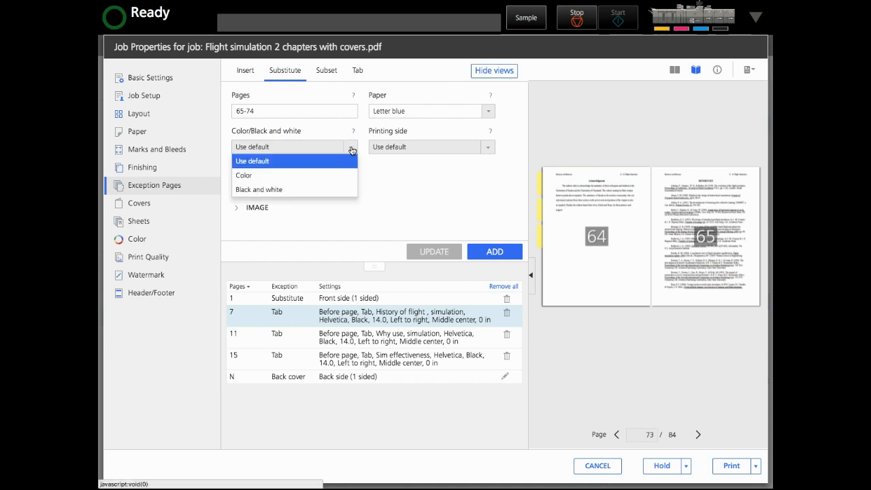
{"action": "left_click", "coordinate": [261, 193]}
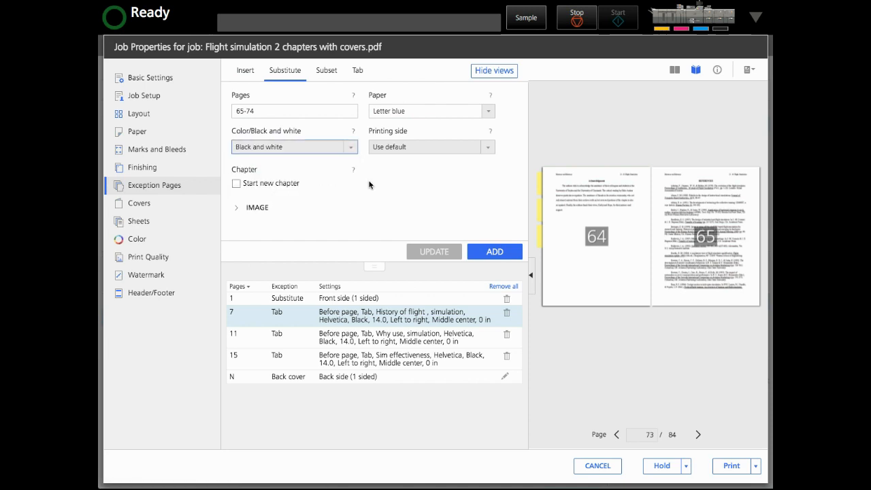
{"action": "left_click", "coordinate": [415, 147]}
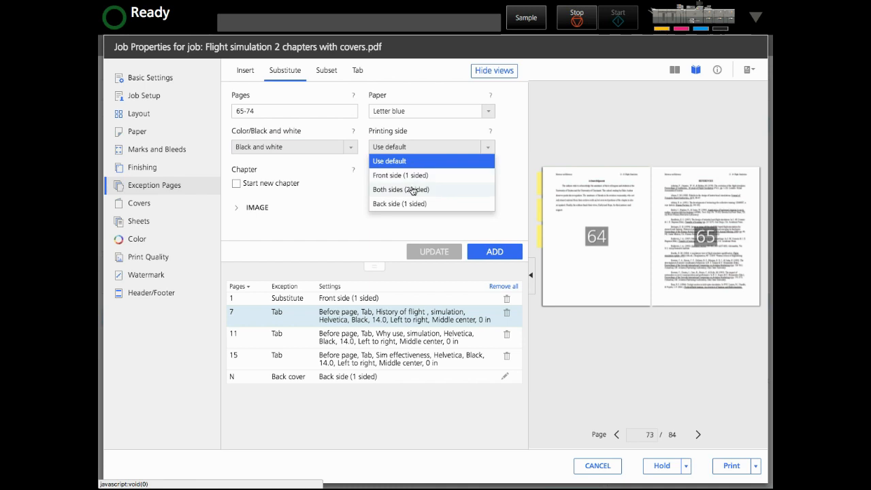
{"action": "left_click", "coordinate": [382, 189]}
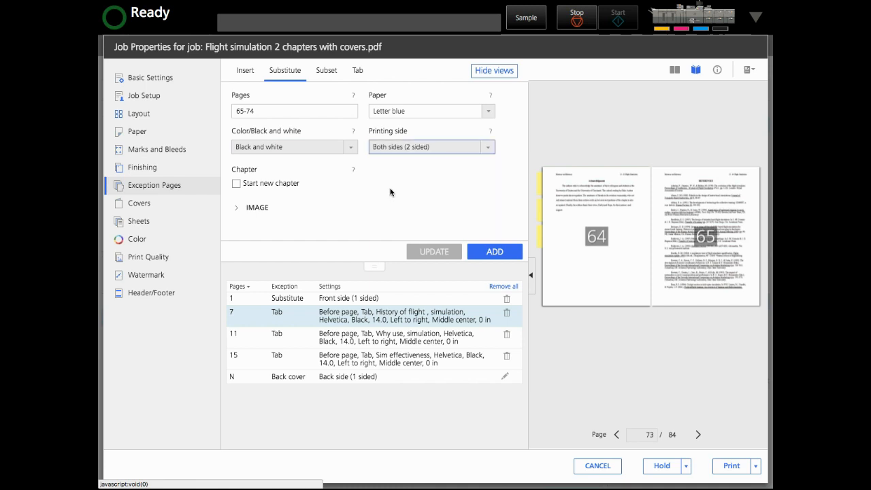
{"action": "left_click", "coordinate": [491, 252]}
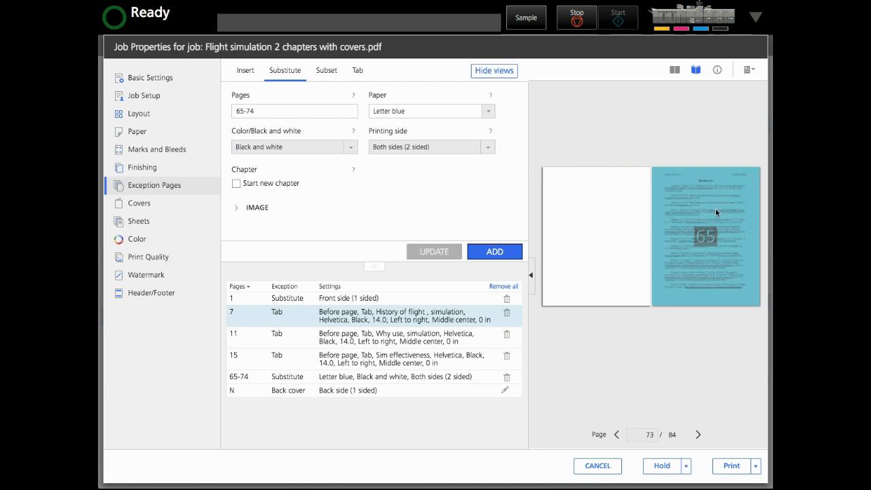
Step: Check the substituted reference pages in the book preview through to the end of the book
{"action": "left_click", "coordinate": [698, 434]}
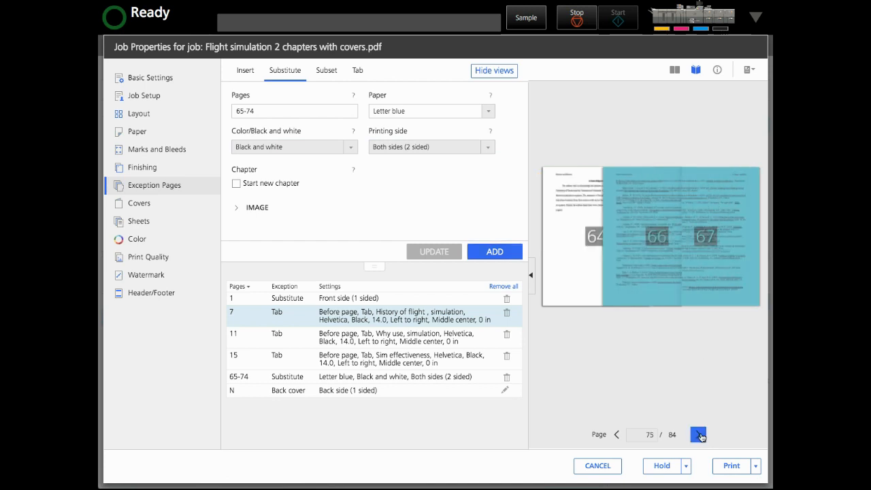
{"action": "left_click", "coordinate": [701, 437]}
{"action": "left_click", "coordinate": [701, 437]}
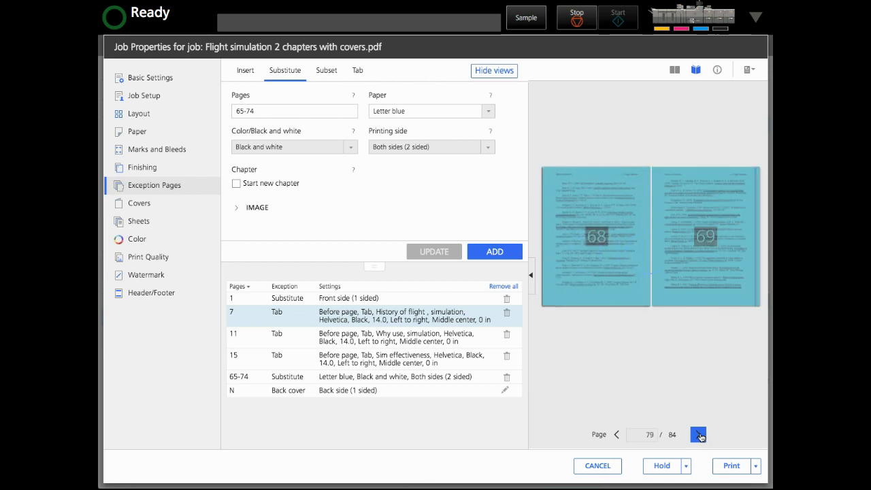
{"action": "left_click", "coordinate": [698, 435]}
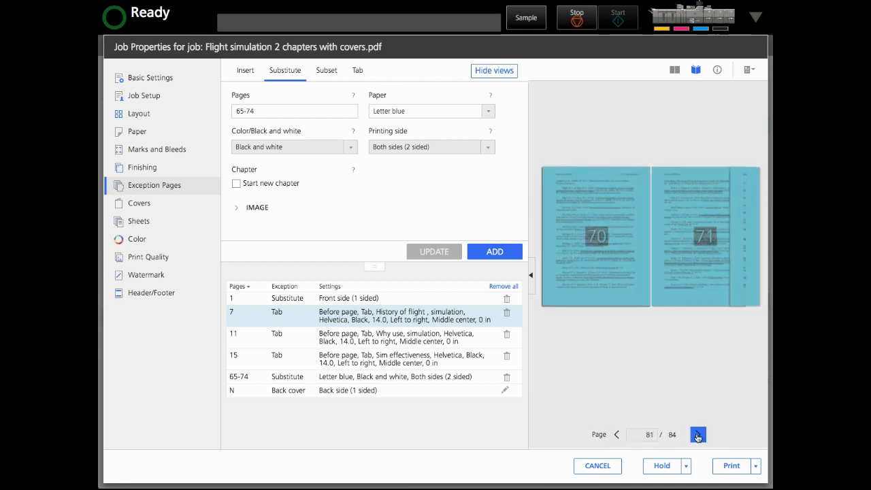
{"action": "left_click", "coordinate": [698, 434]}
{"action": "left_click", "coordinate": [698, 434]}
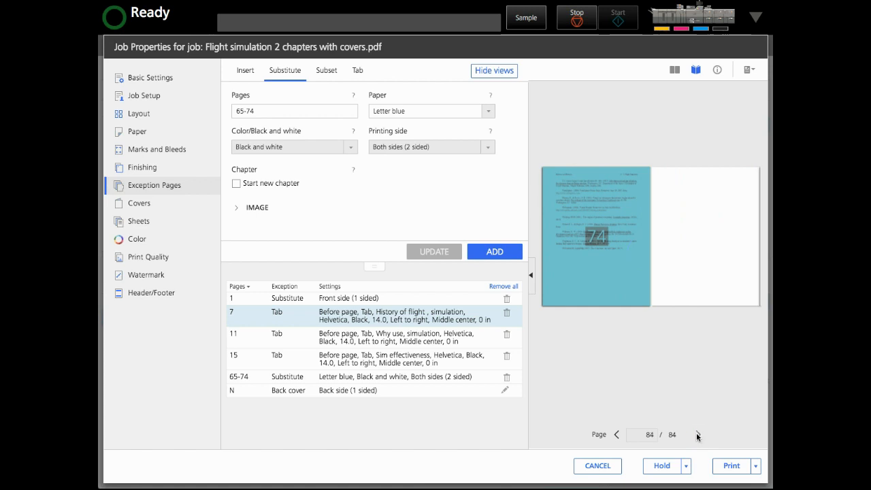
Step: Insert 1 sheet of default paper before the last page (N) and check it in the book preview
{"action": "left_click", "coordinate": [617, 435]}
{"action": "right_click", "coordinate": [683, 222]}
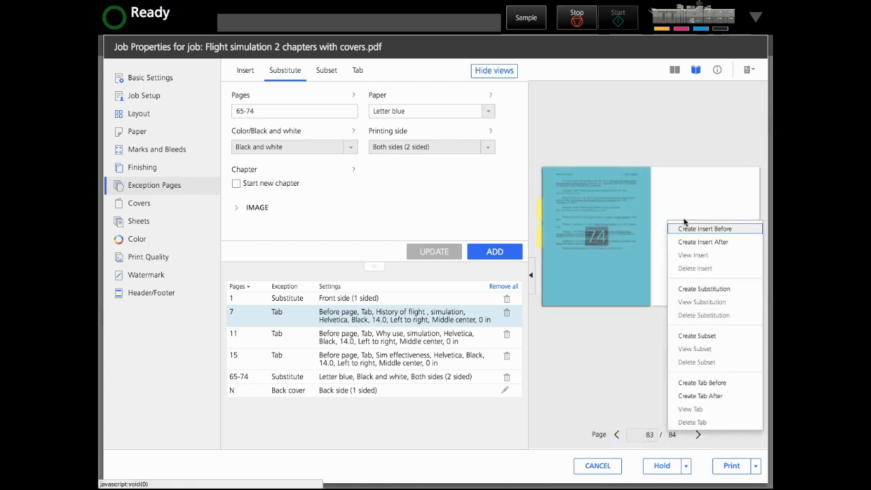
{"action": "left_click", "coordinate": [689, 230]}
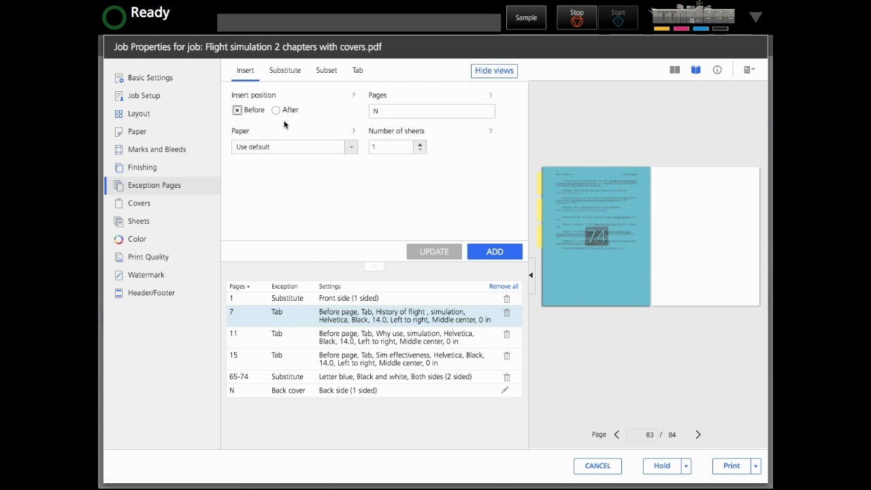
{"action": "left_click", "coordinate": [494, 252]}
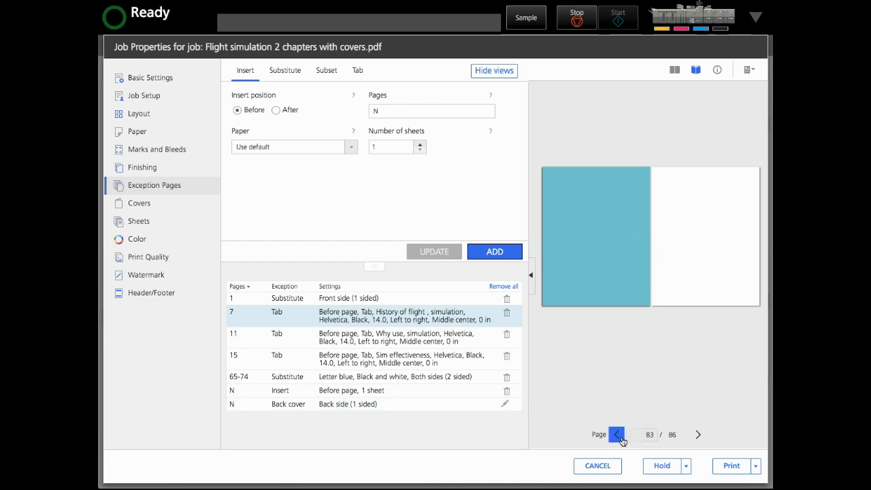
{"action": "left_click", "coordinate": [697, 434]}
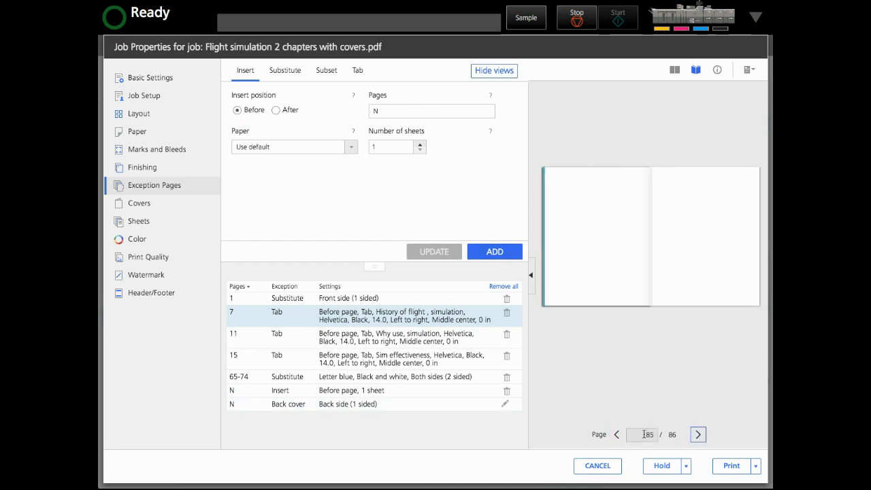
{"action": "left_click", "coordinate": [615, 434]}
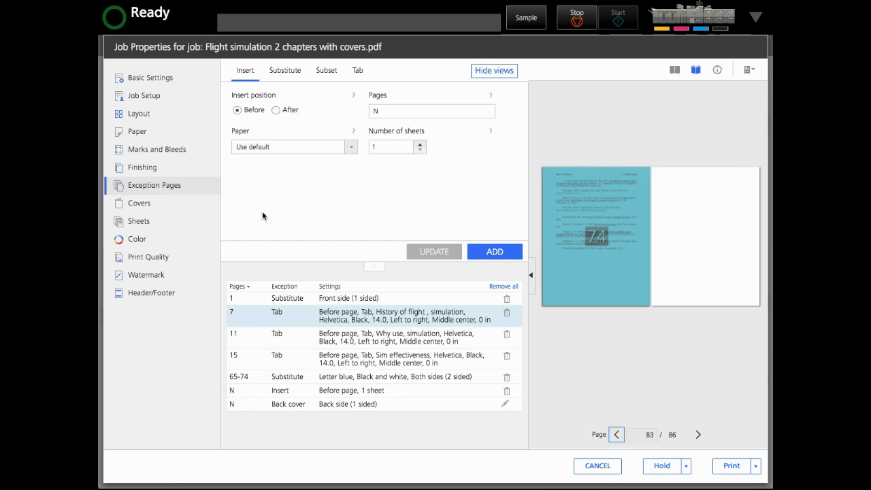
Step: Switch the preview from book view to sheet view and put the flight simulation job on hold with its new settings
{"action": "left_click", "coordinate": [674, 70]}
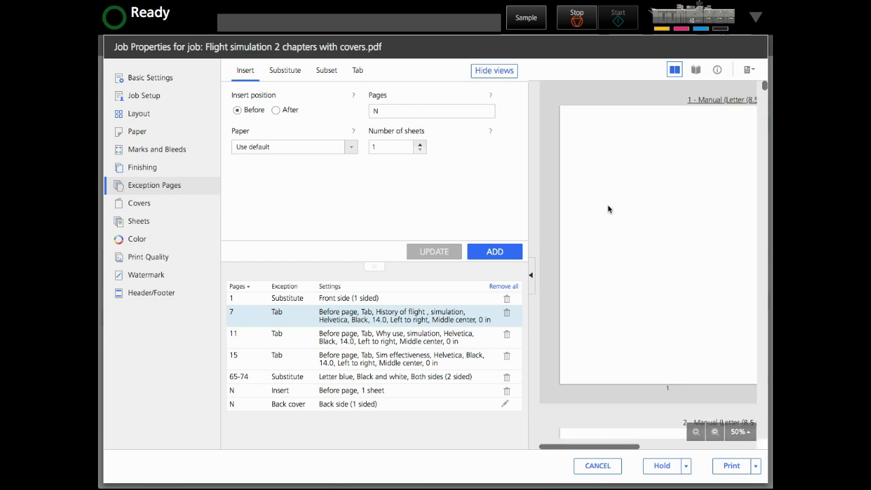
{"action": "left_click", "coordinate": [667, 466]}
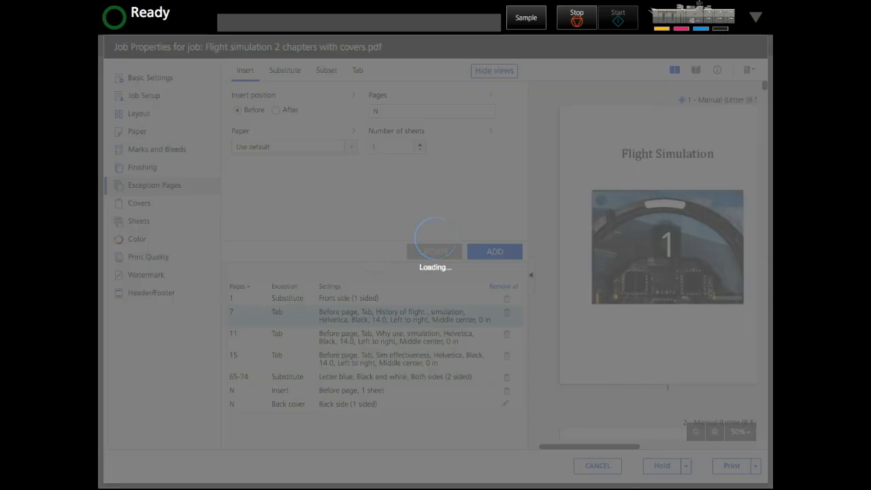